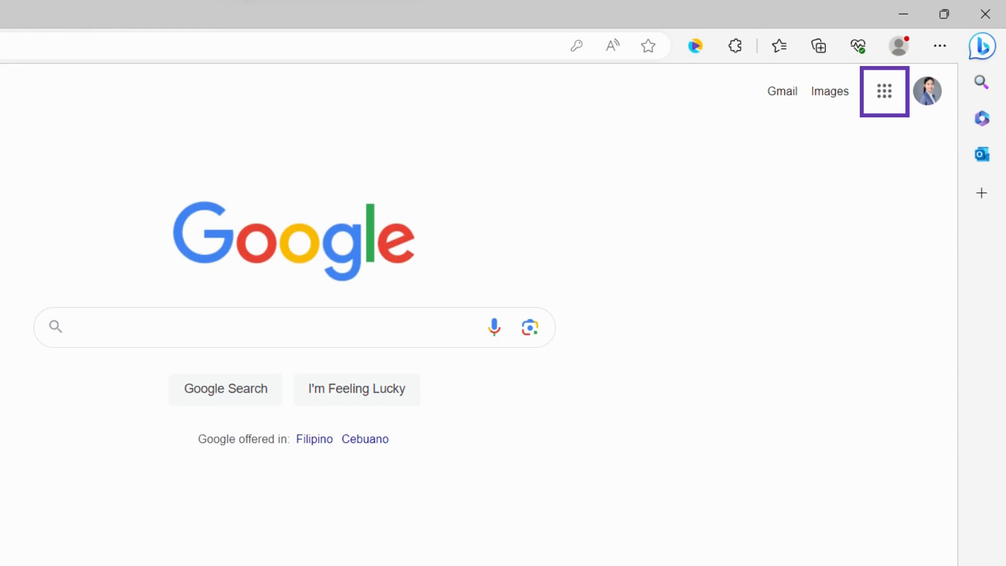
Step: Open Google Forms from the Google apps and create a new blank form
left_click(884, 91)
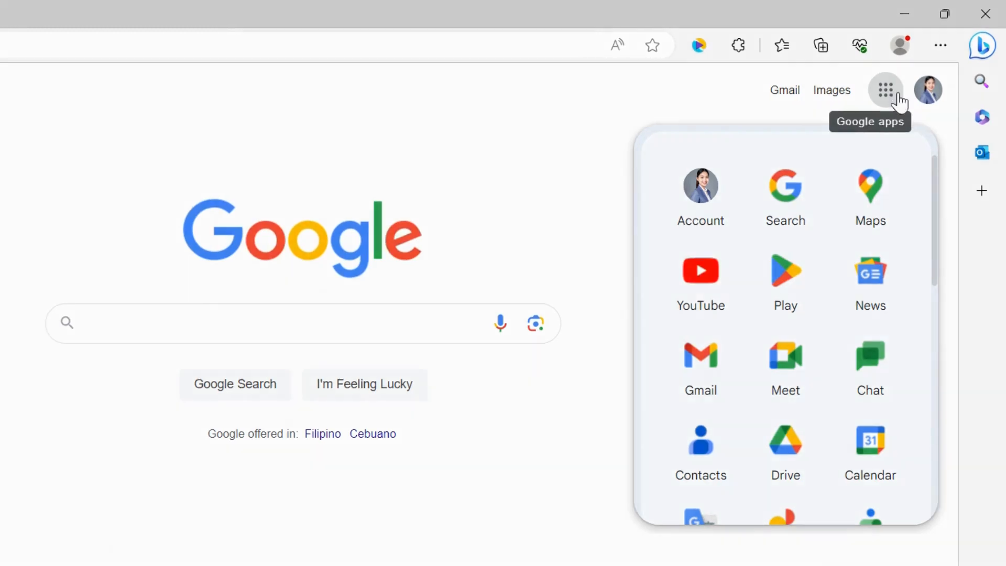
scroll(887, 356, "down", 1)
scroll(887, 357, "down", 12)
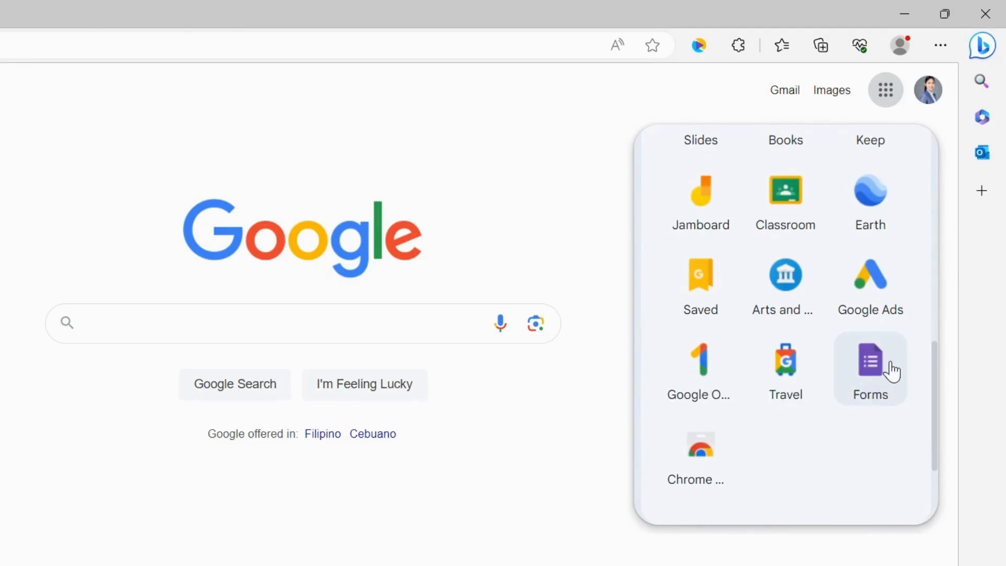
left_click(887, 370)
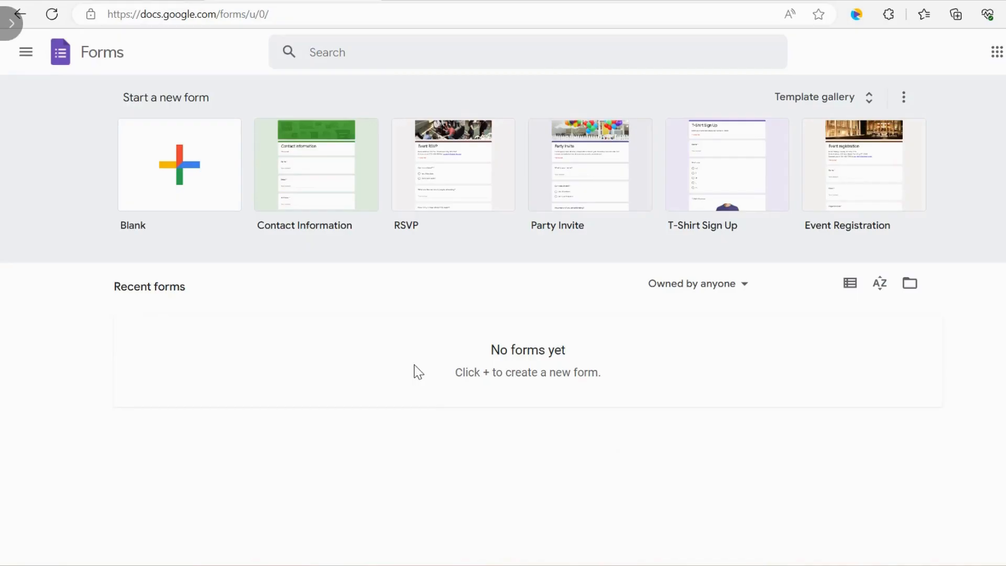
left_click(211, 174)
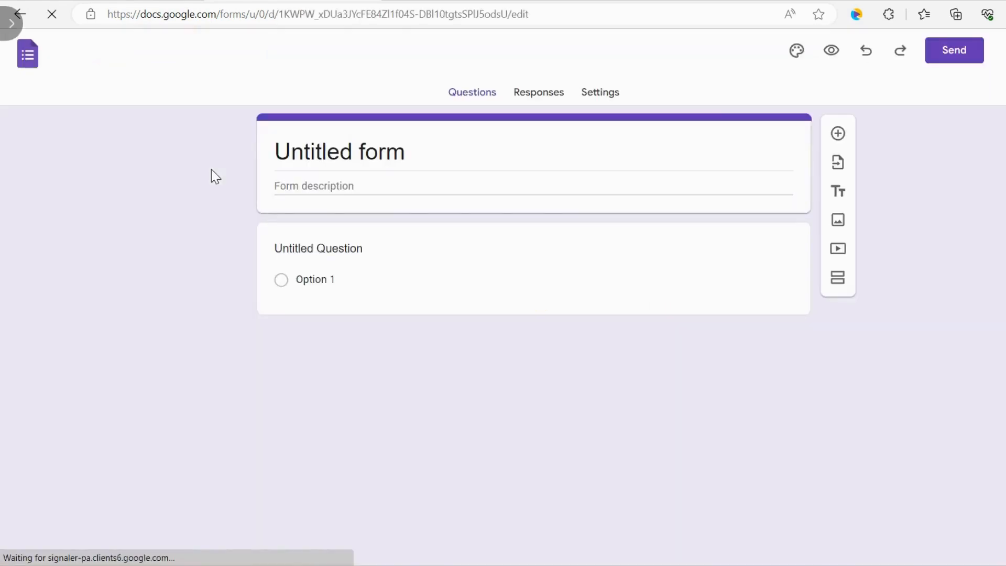
Step: Replace the form title with "Lesson 1: Quiz 1"
left_click(609, 147)
key("BackSpace")
key("BackSpace")
key("BackSpace")
key("BackSpace")
key("BackSpace")
key("BackSpace")
key("BackSpace")
key("BackSpace")
key("BackSpace")
key("BackSpace")
key("BackSpace")
key("BackSpace")
key("BackSpace")
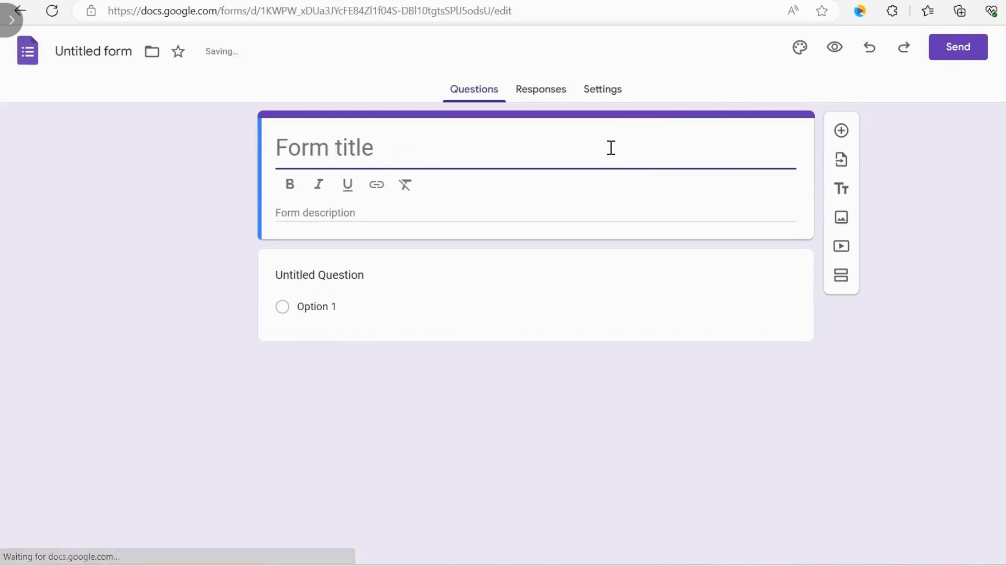
type("Lesson 1")
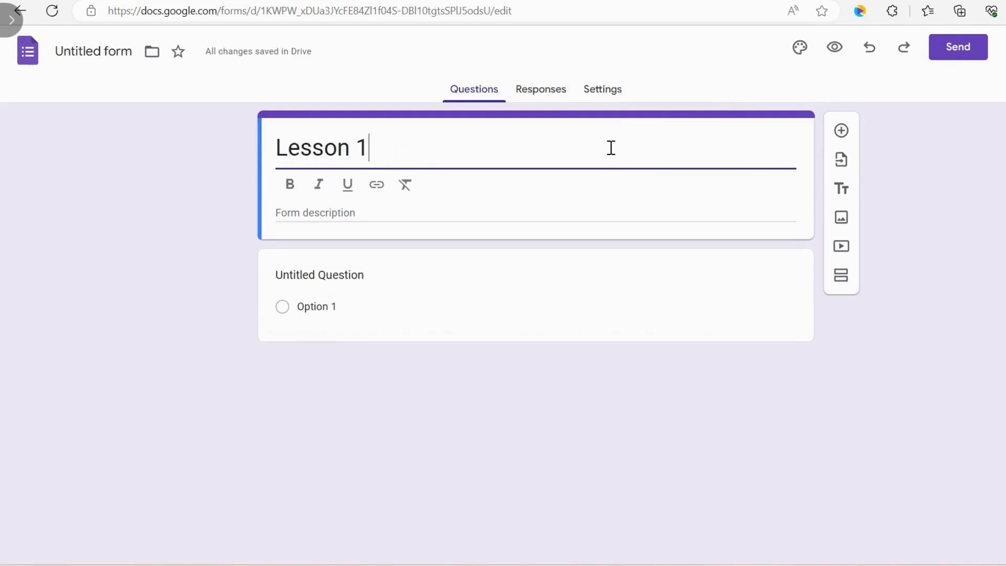
type(": Qu")
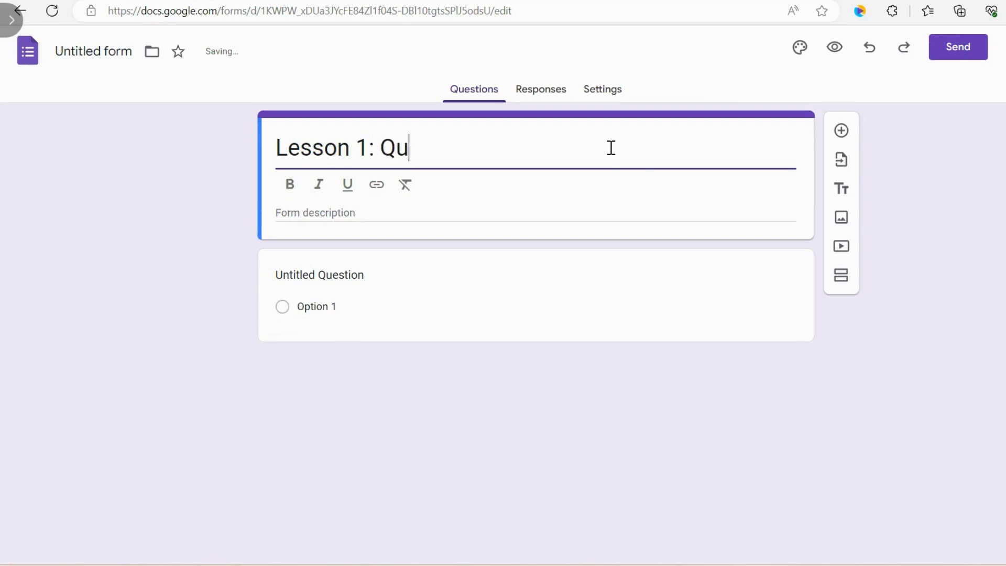
type("iz 1")
Step: Enter the form description "Direction: Choose and select the BEST answer for the following questions."
left_click(505, 208)
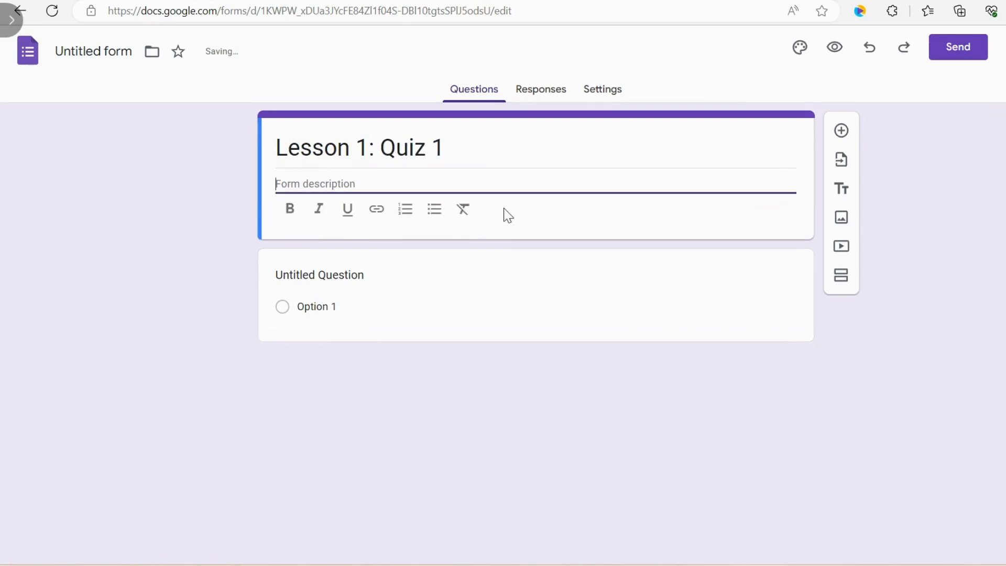
type("Direction: Choose and select the BEST answer for the following questions.")
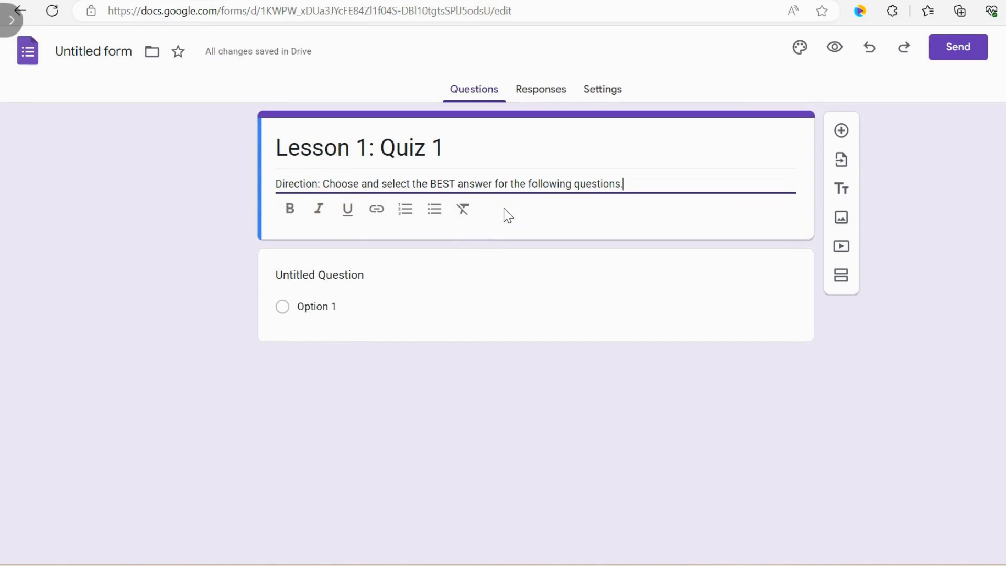
left_click(556, 343)
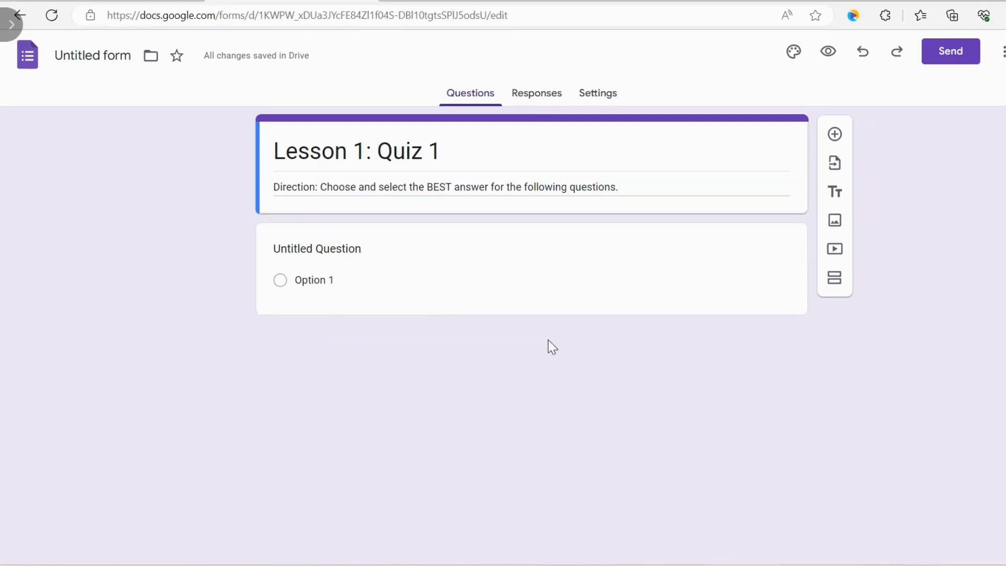
Step: Turn the untitled question into a required short-answer question named "Name of the Student"
left_click(376, 250)
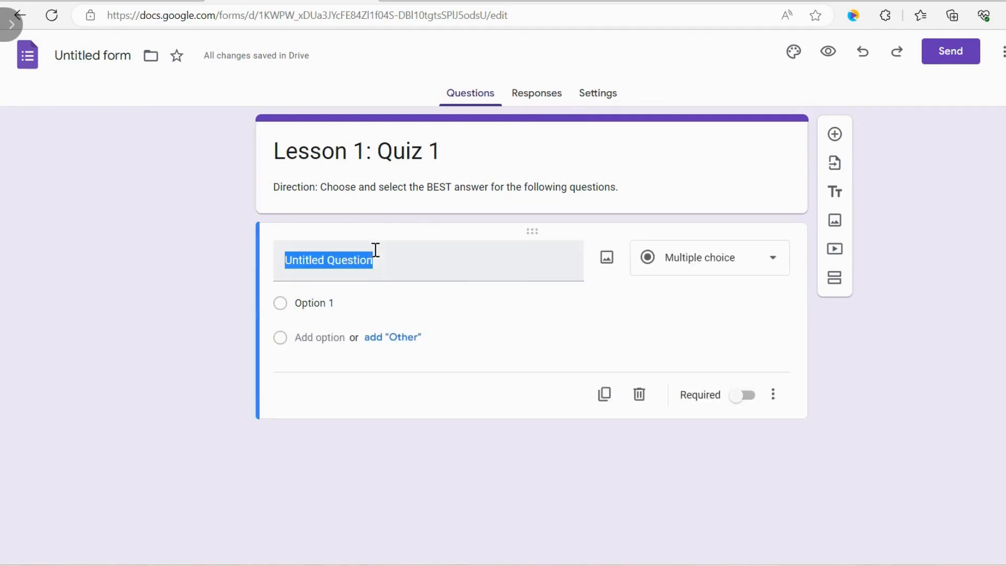
type("Name of the Student")
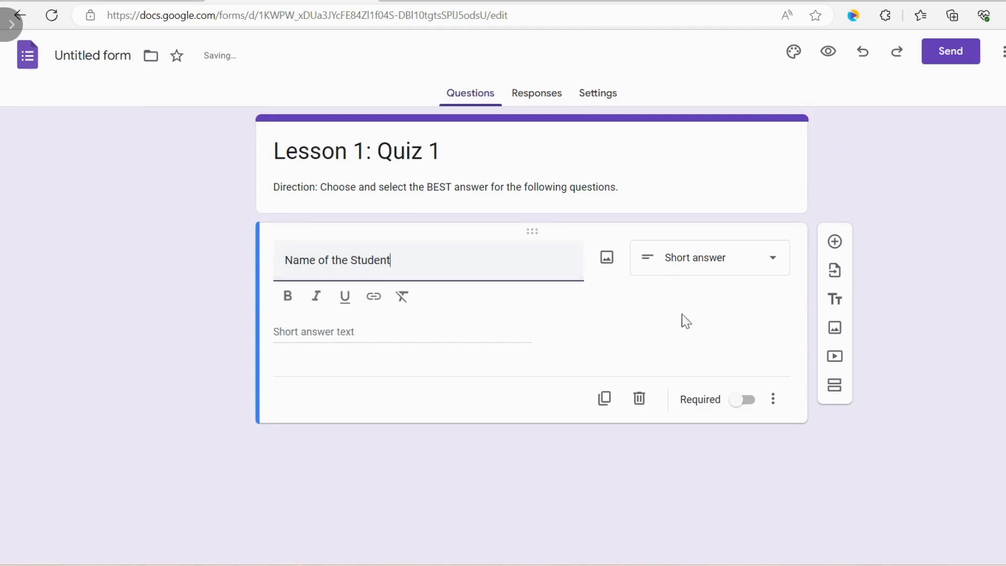
left_click(772, 270)
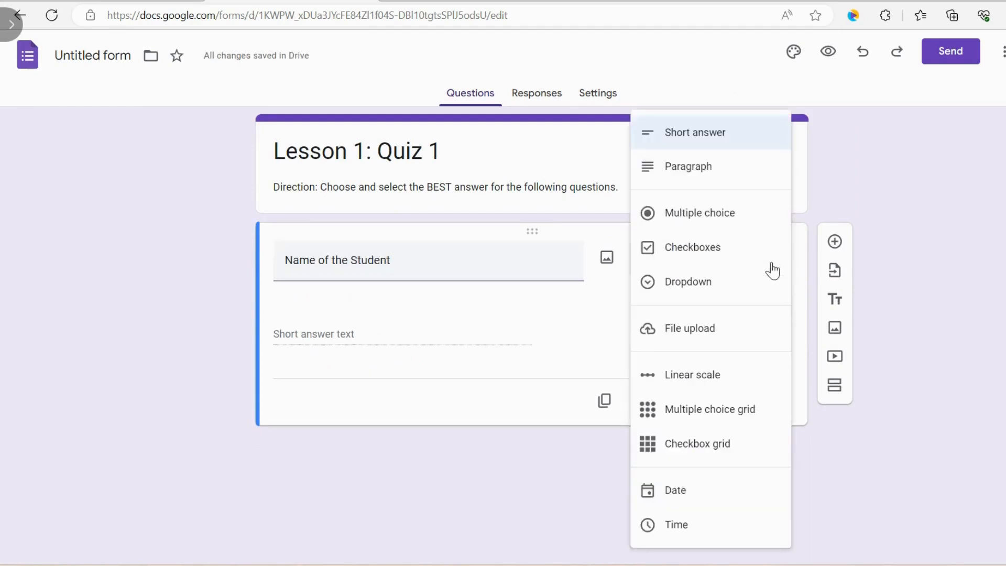
left_click(768, 137)
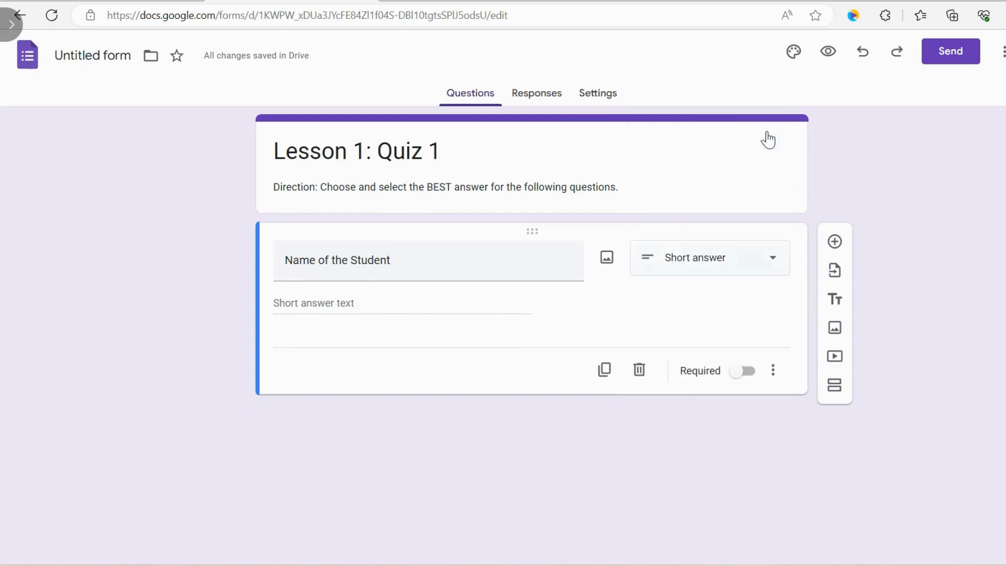
left_click(756, 373)
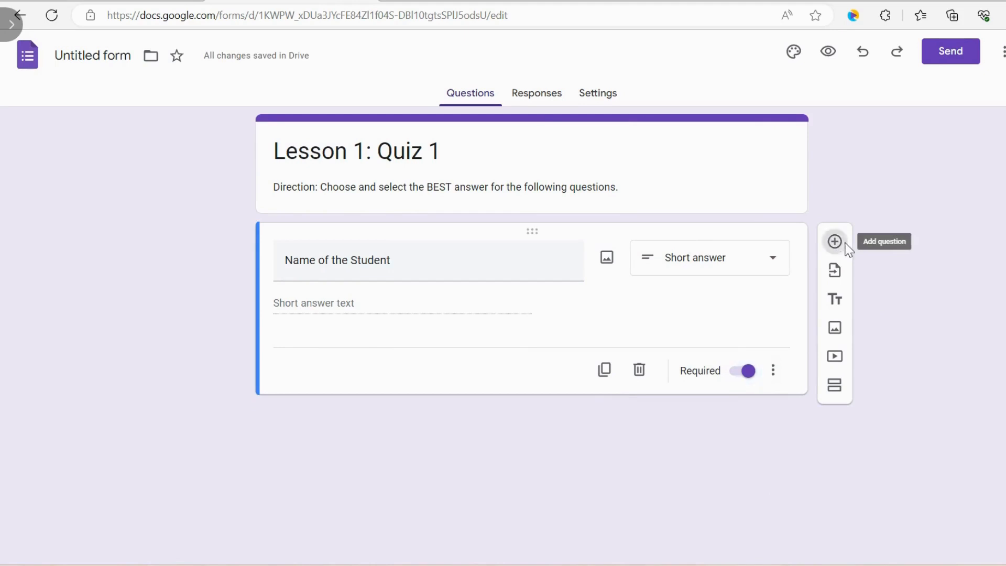
Step: Add the question "1. This is a part of the multi-tester where you can rotate and select the proper position to be measured."
left_click(843, 245)
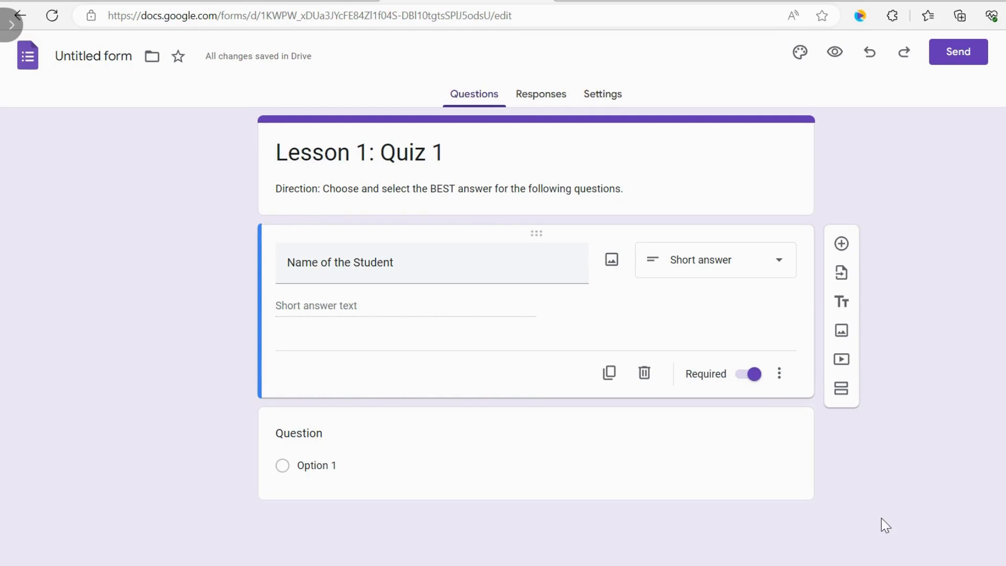
left_click(391, 440)
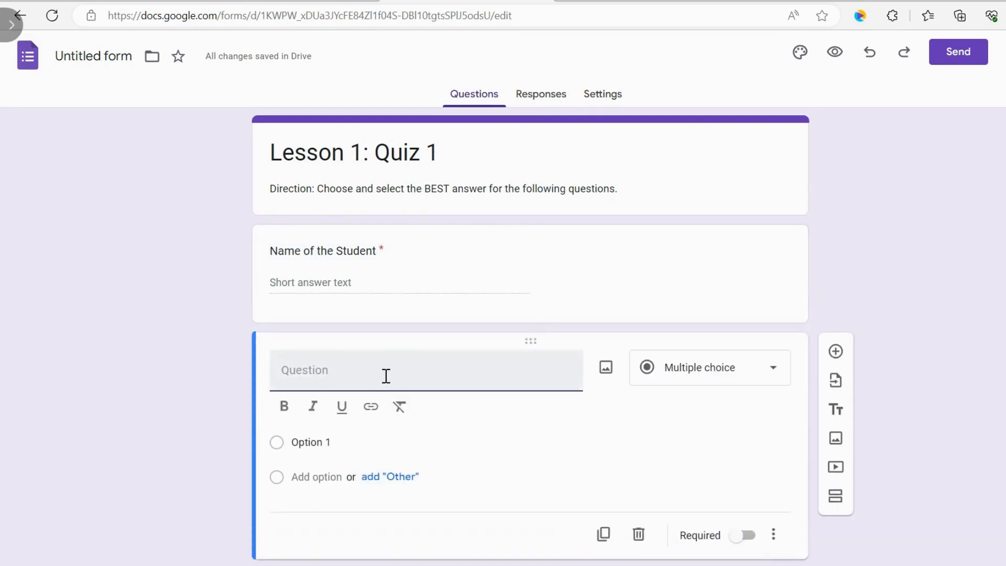
type("1. This is a part of the multi-tester where you can rotate and select the proper position to be measured.")
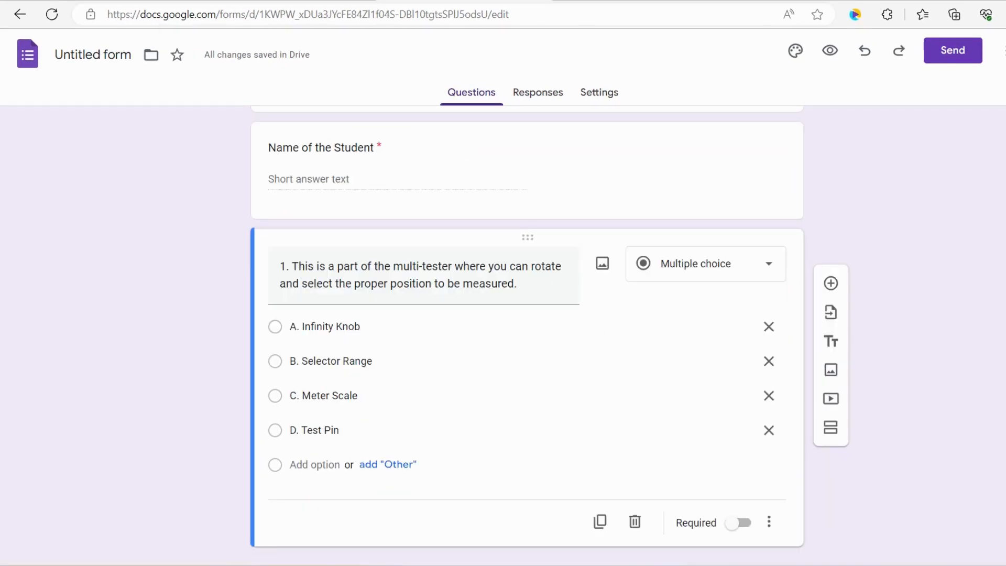
Step: Add another question below question 1 and look through the quiz questions that follow it
scroll(849, 408, "down", 1)
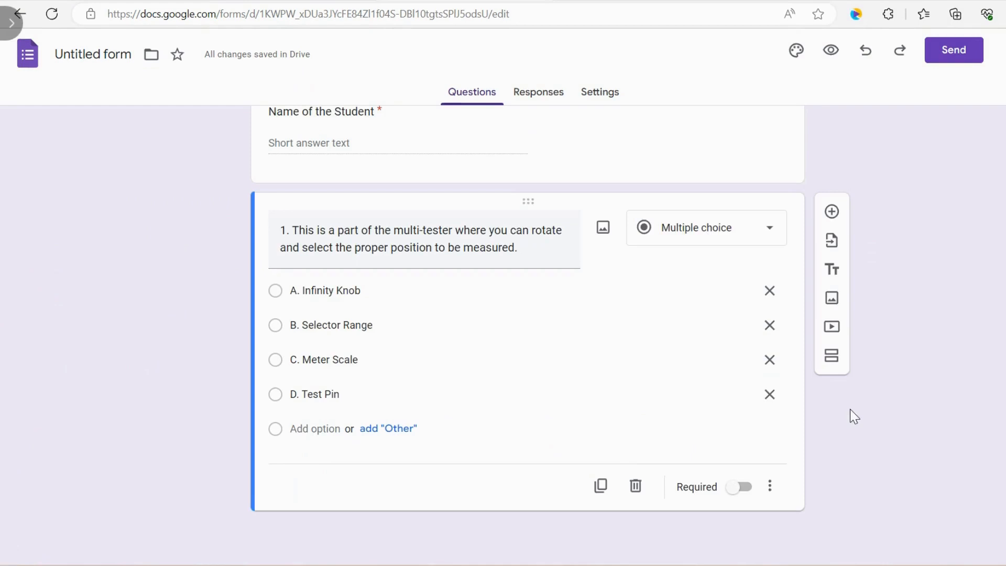
left_click(834, 212)
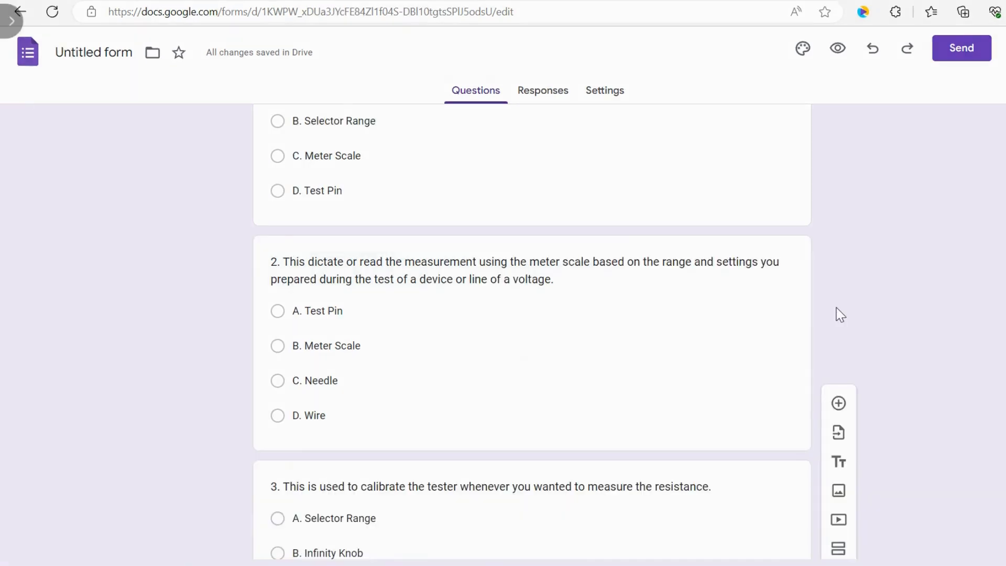
scroll(838, 317, "down", 8)
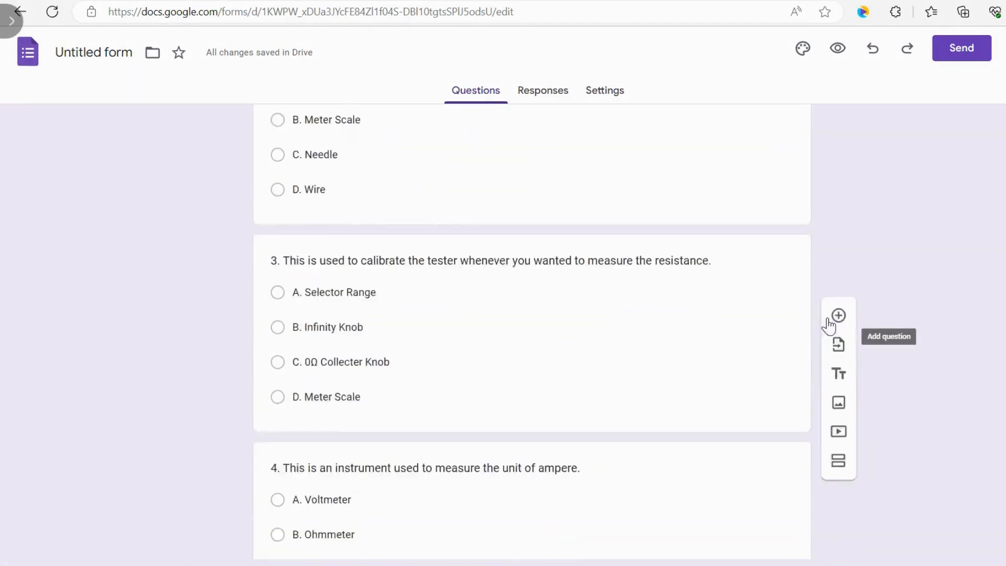
scroll(827, 325, "down", 5)
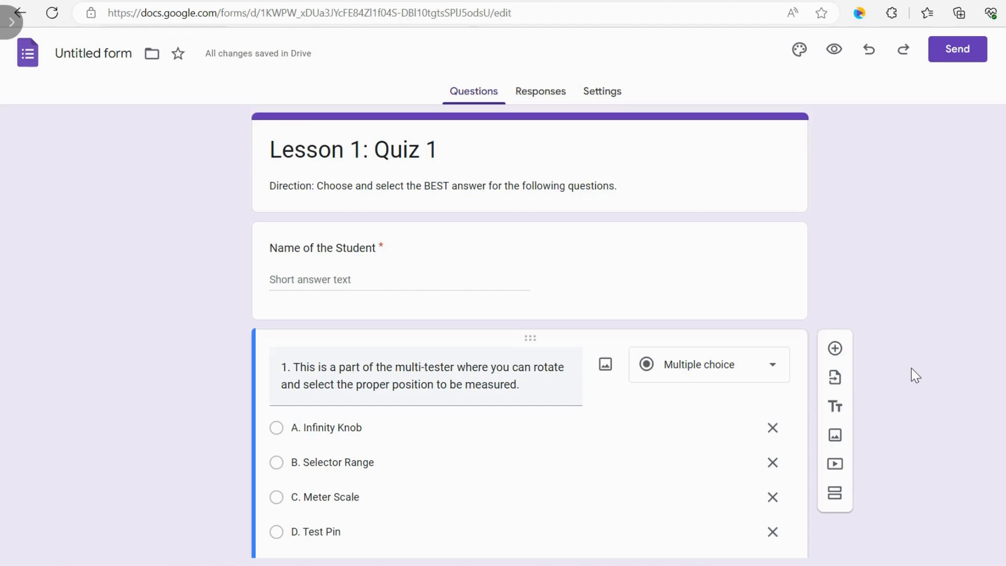
Step: Make the form a quiz and try releasing grades later, after manual review
left_click(614, 96)
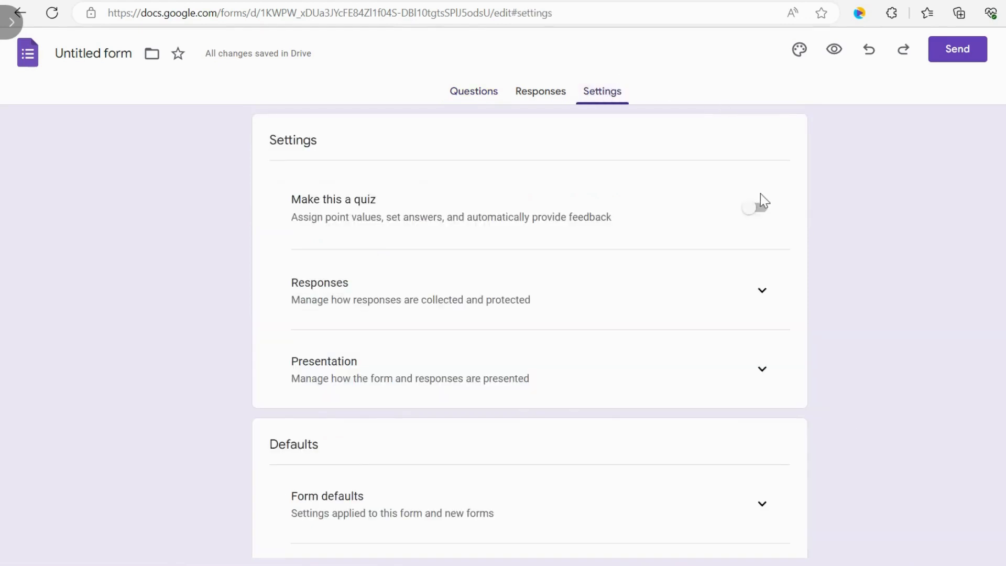
left_click(756, 208)
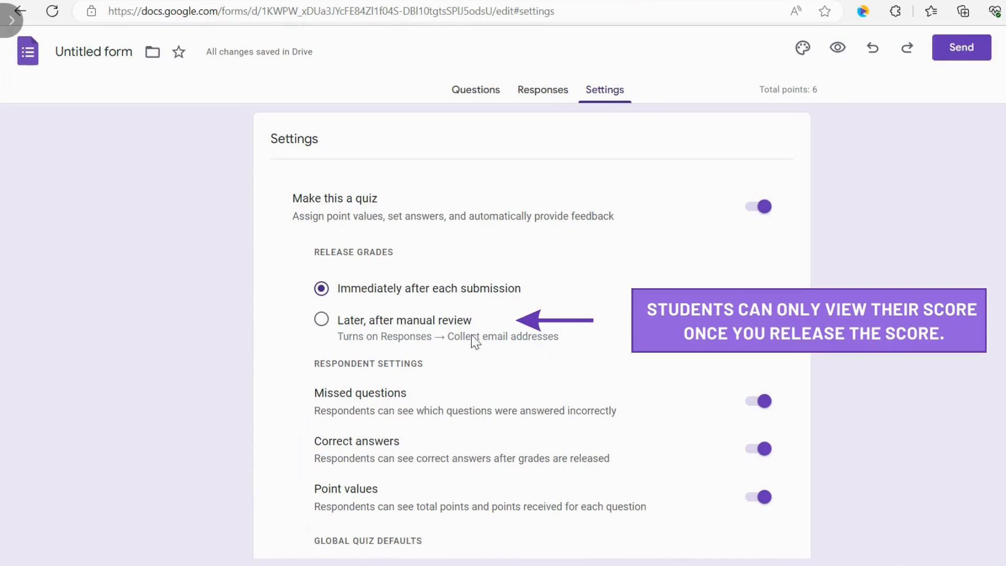
left_click(418, 323)
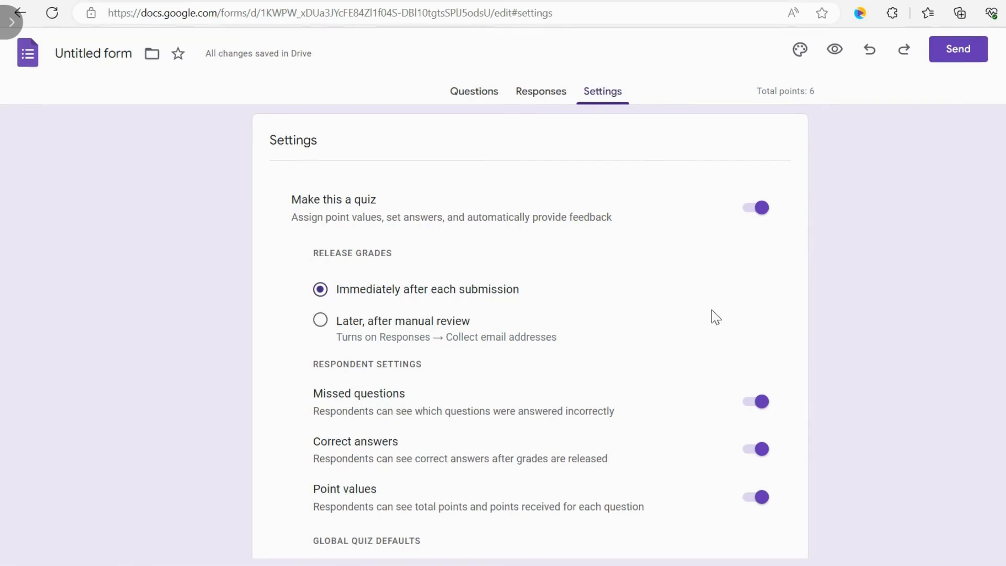
Step: In question 1's answer key, mark "B. Selector Range" correct for 1 point and make the question required
left_click(477, 94)
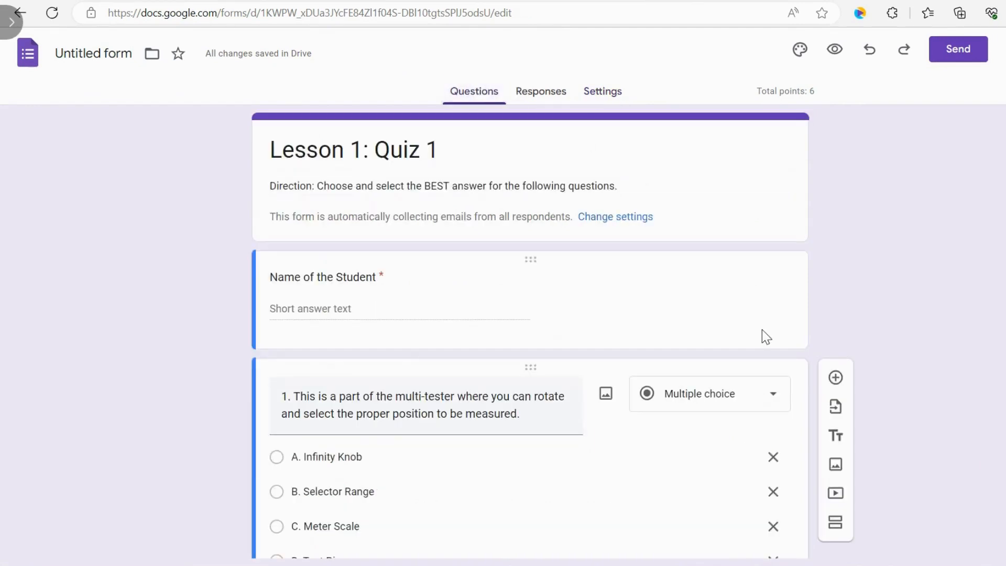
scroll(762, 329, "down", 3)
scroll(762, 329, "down", 1)
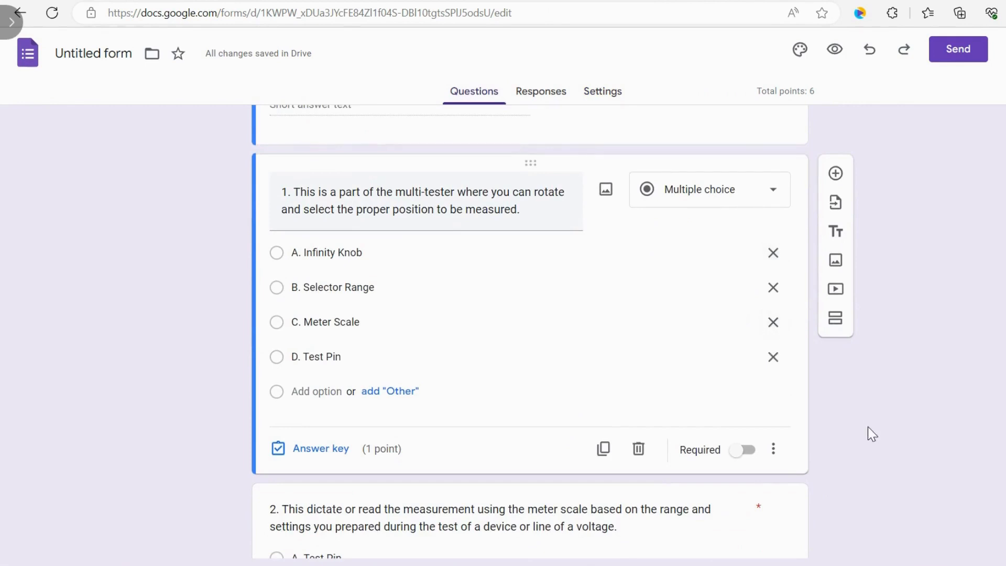
left_click(330, 448)
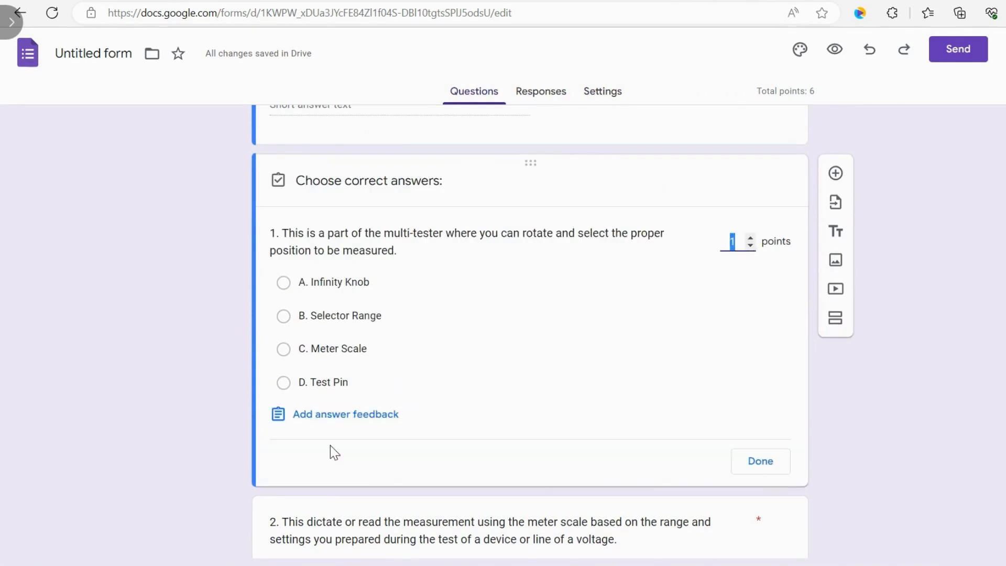
left_click(751, 237)
left_click(753, 239)
left_click(752, 245)
left_click(283, 316)
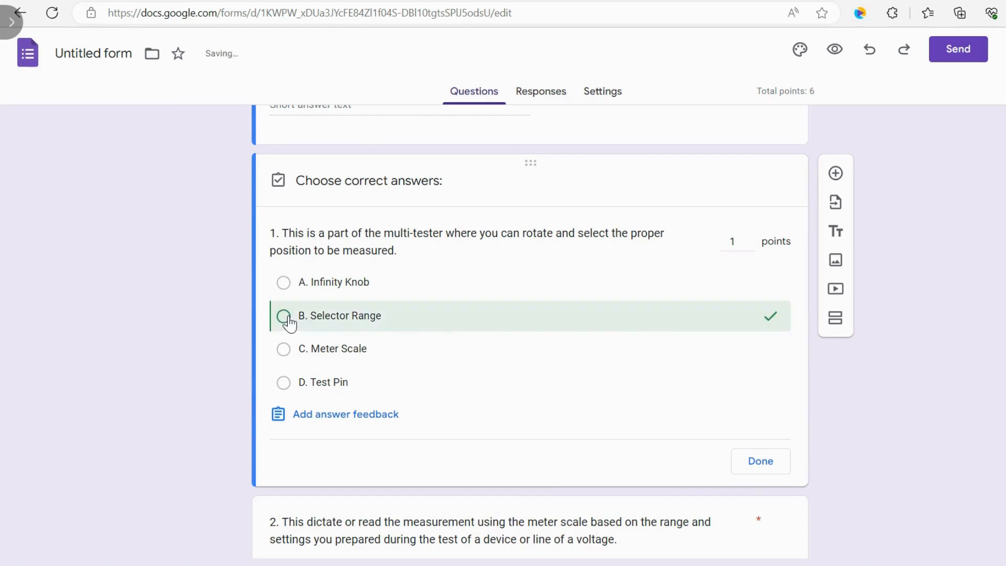
left_click(763, 467)
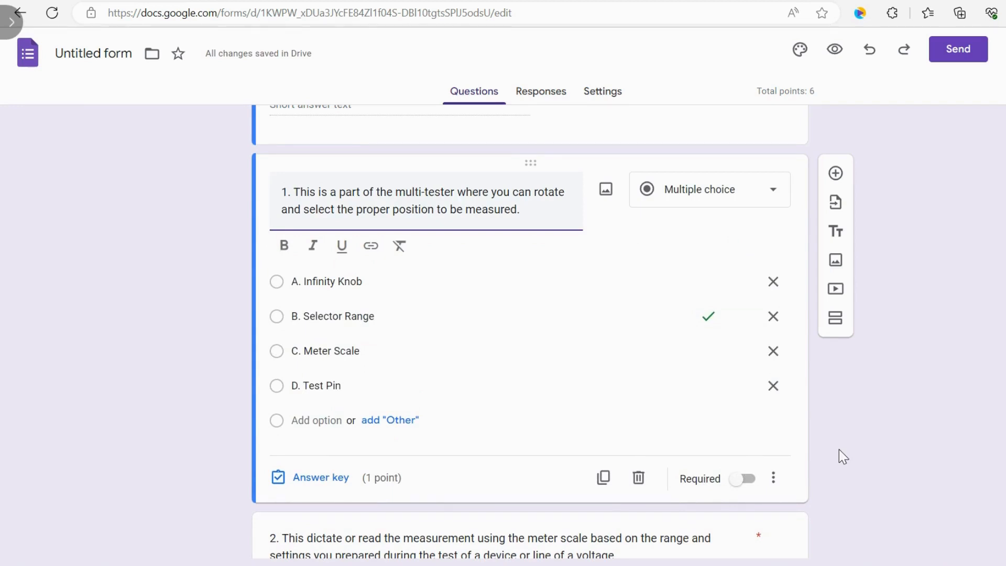
left_click(744, 478)
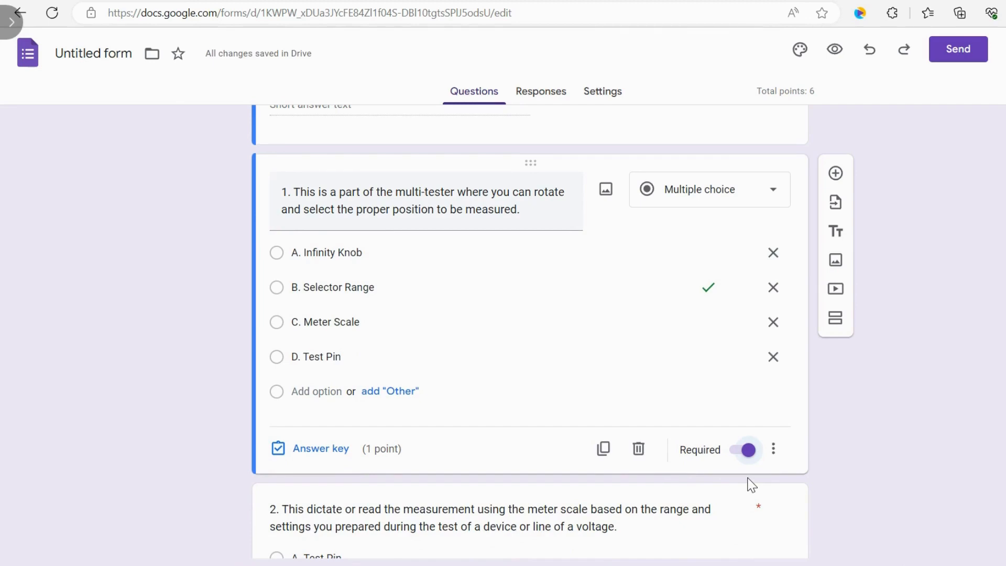
Step: Lower the point value of the "Name of the Student" question by one point in its answer key
scroll(749, 483, "down", 4)
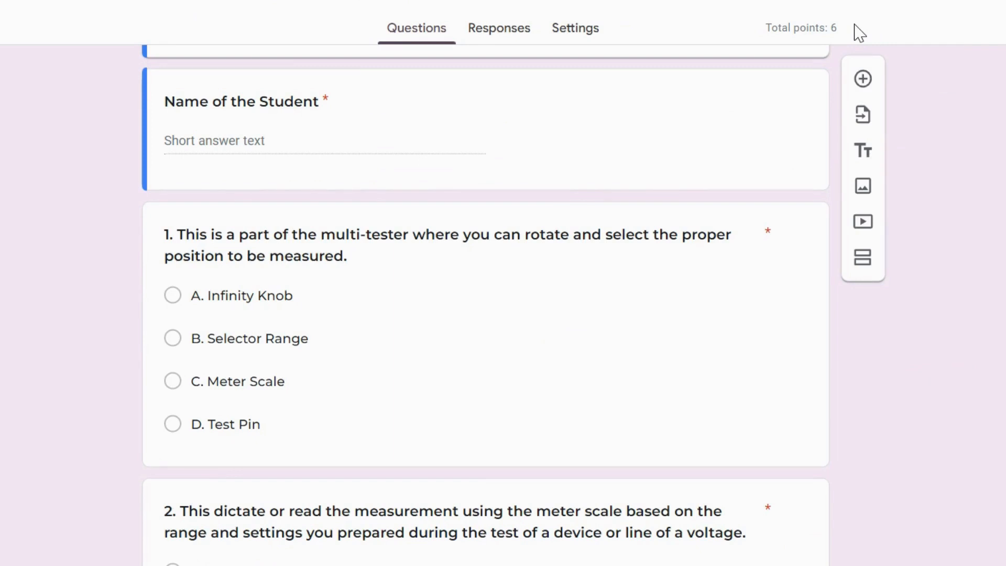
left_click(433, 117)
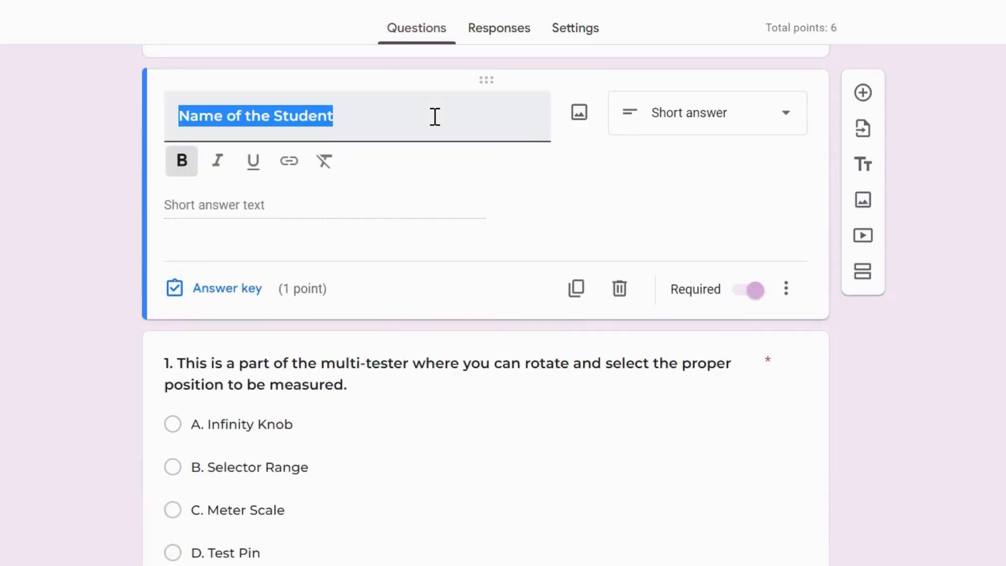
left_click(248, 303)
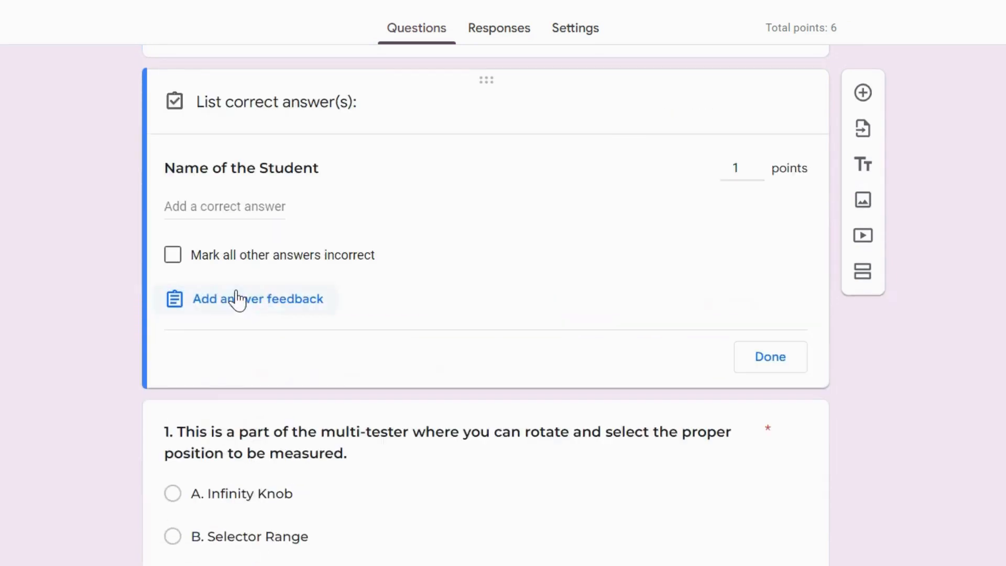
left_click(757, 172)
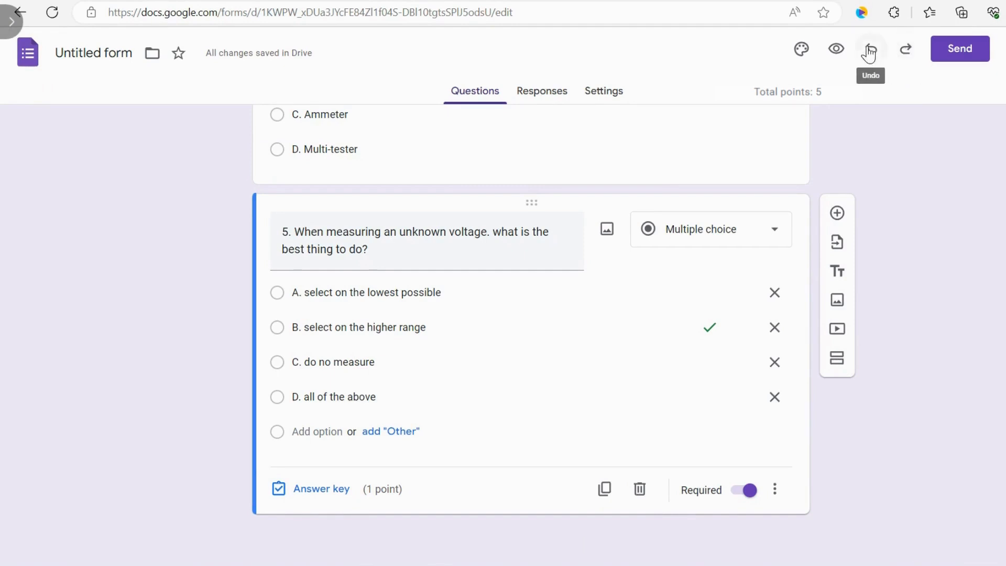
Step: In the form's theme, set the header text style to Arial at size 22
left_click(802, 48)
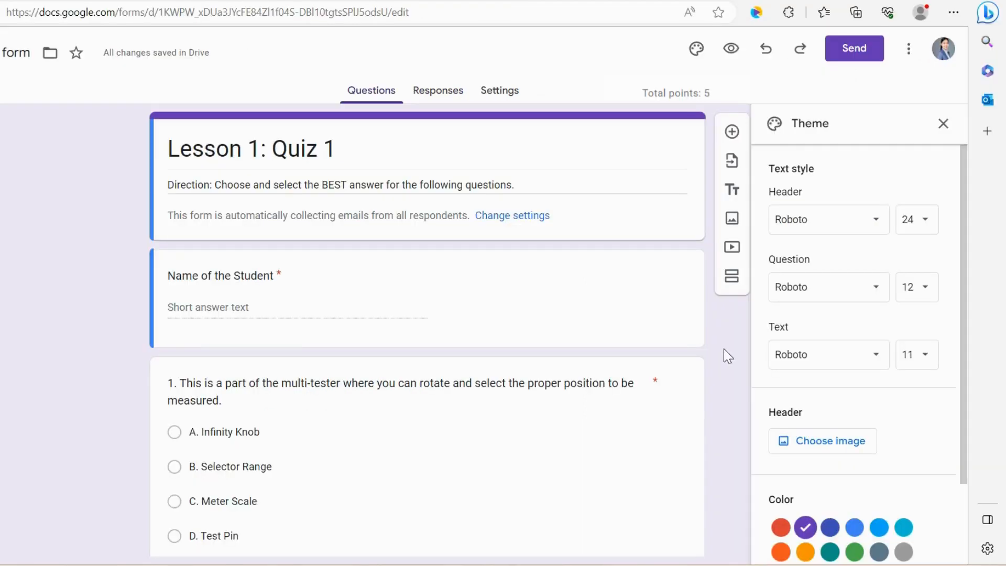
left_click(865, 224)
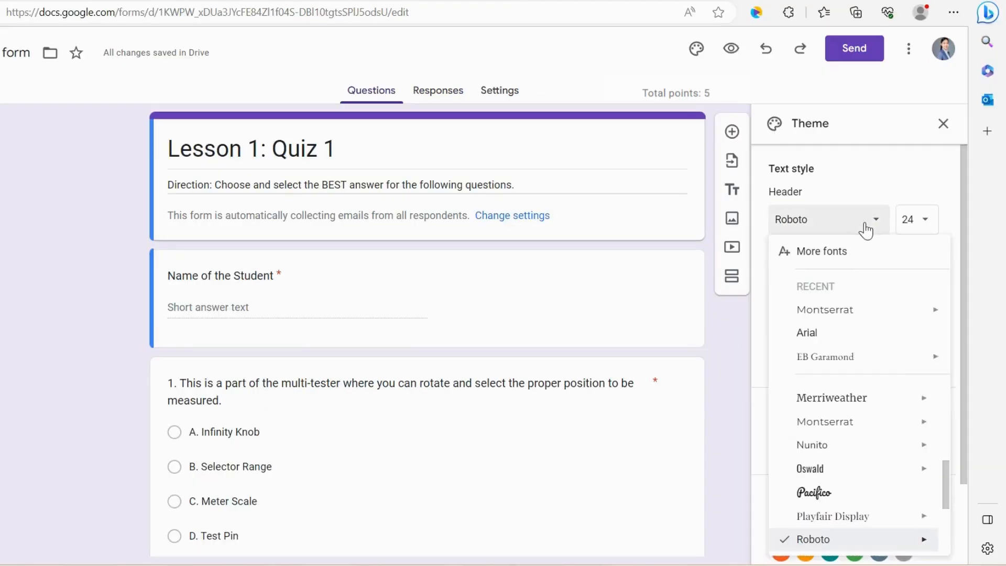
left_click(830, 335)
left_click(917, 220)
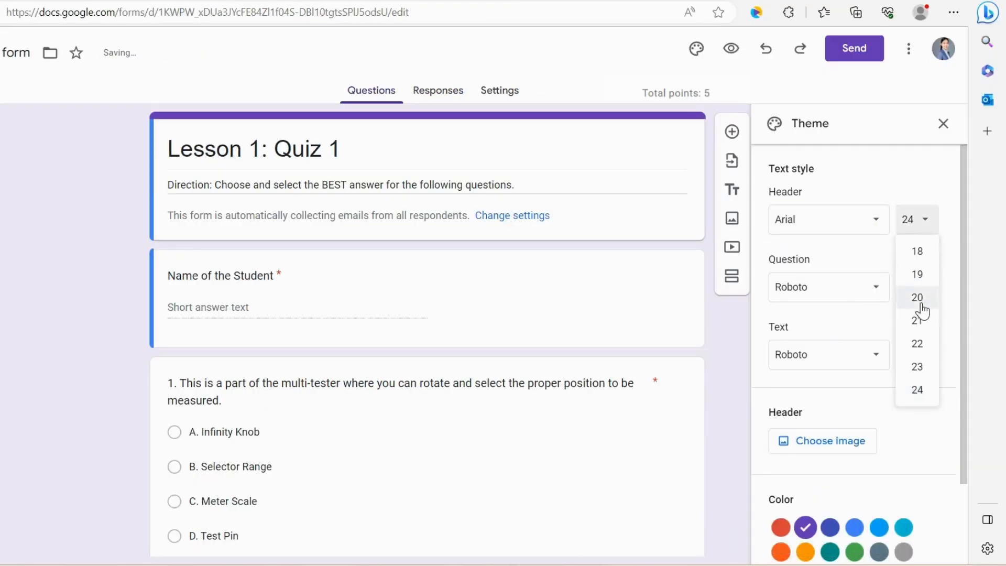
left_click(917, 343)
Step: Set the theme's question font to Montserrat Semi Bold, and change the body text and header fonts to Montserrat
left_click(872, 301)
mouse_move(832, 402)
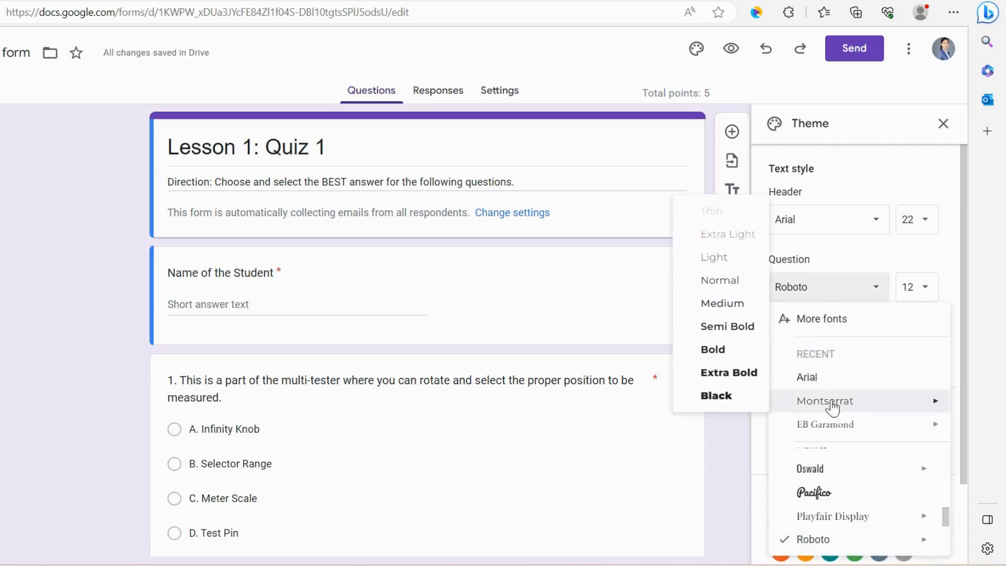
left_click(732, 327)
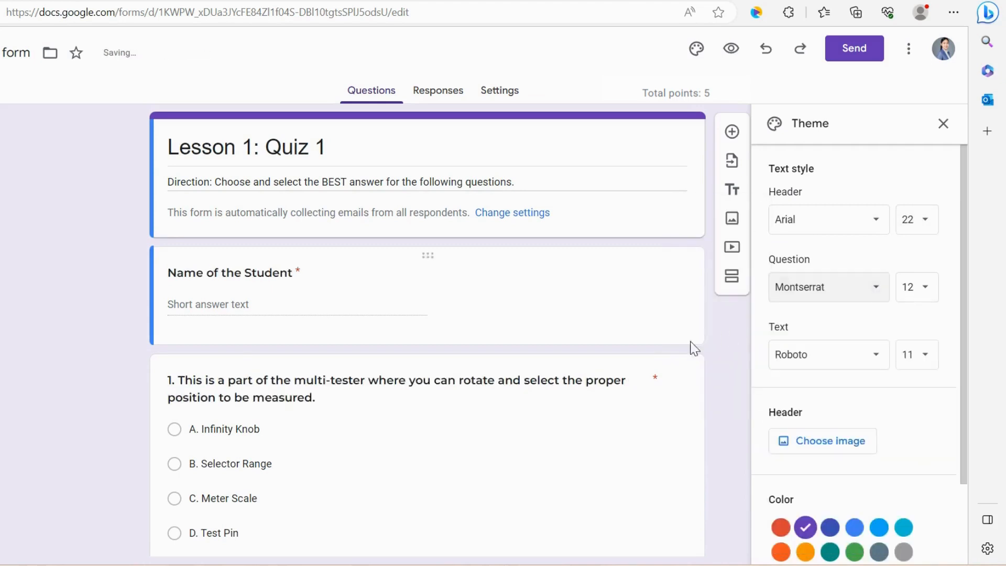
left_click(853, 358)
mouse_move(777, 460)
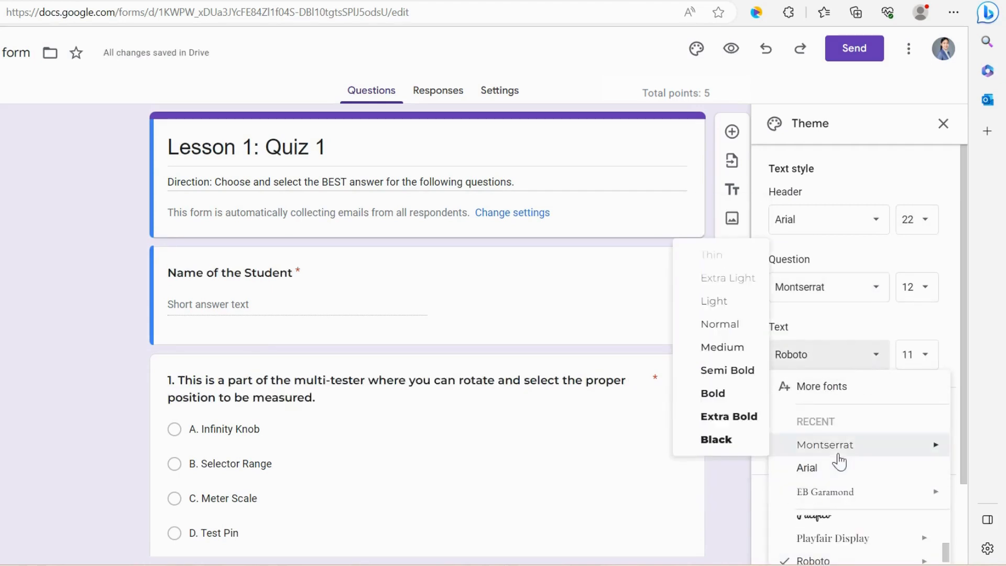
left_click(736, 391)
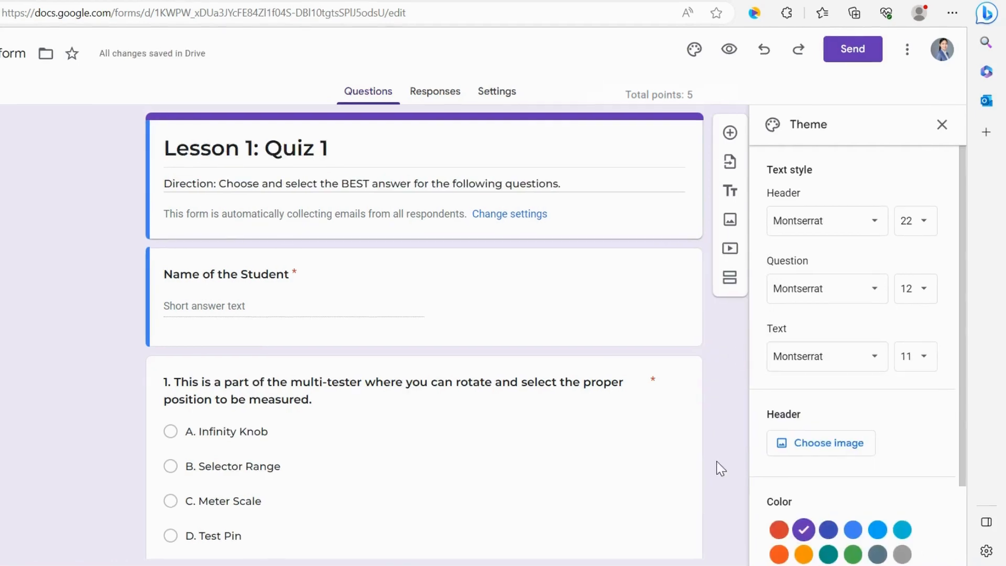
Step: Browse the preset header themes, then upload the "Basic Electricity" image from Downloads as the header, cropped around its lettering and plug drawings
left_click(844, 447)
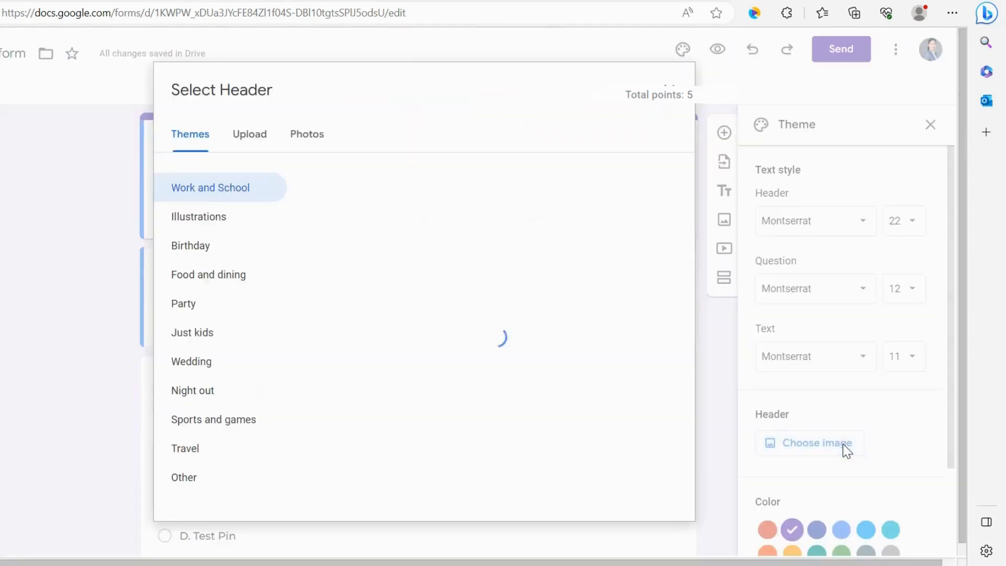
scroll(638, 352, "down", 10)
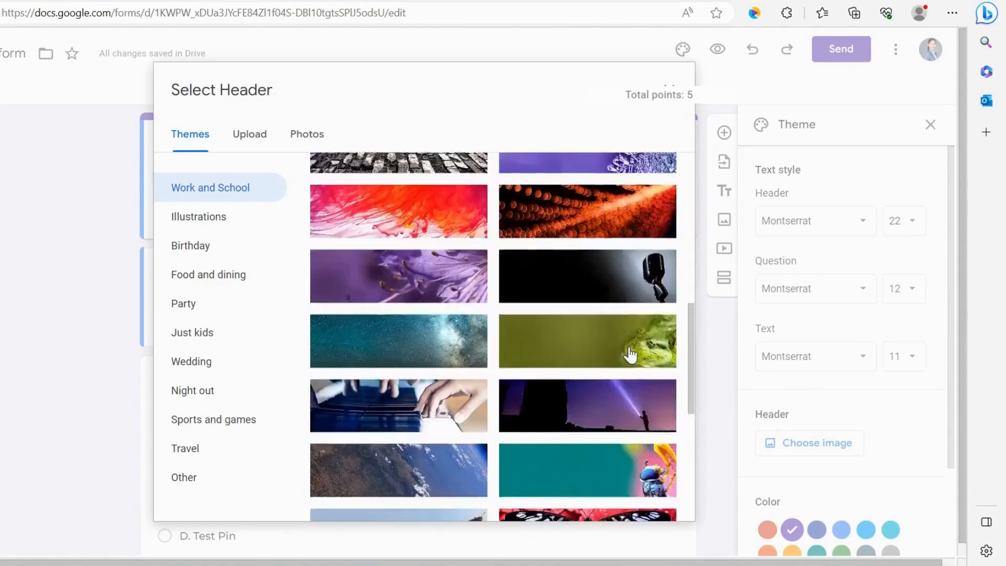
scroll(631, 355, "down", 6)
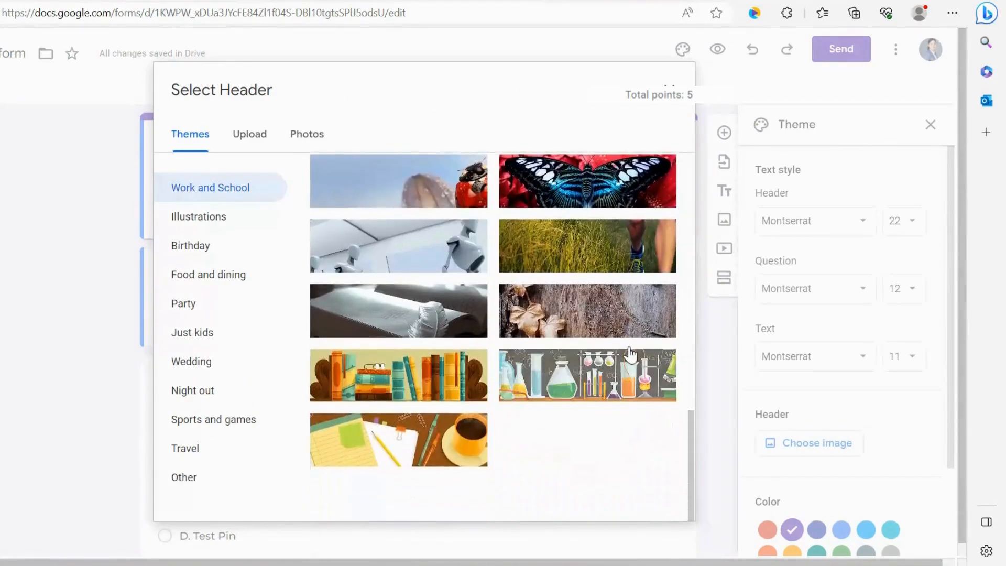
left_click(251, 139)
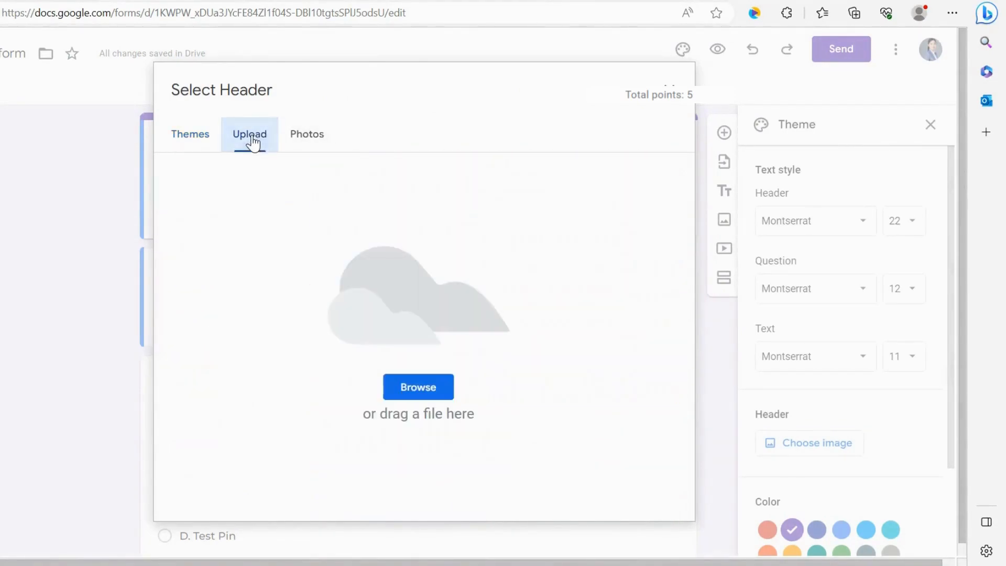
left_click(433, 391)
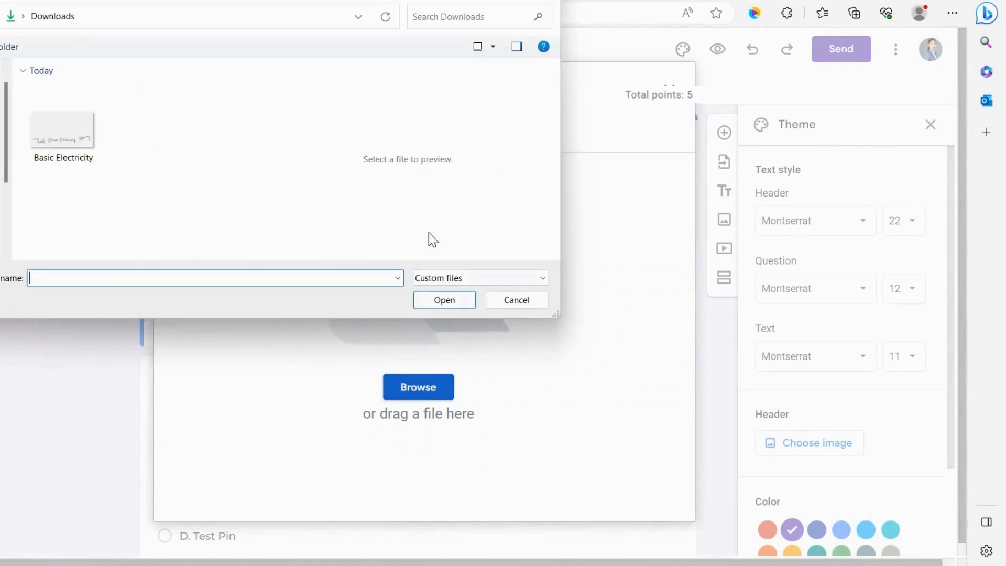
double_click(81, 142)
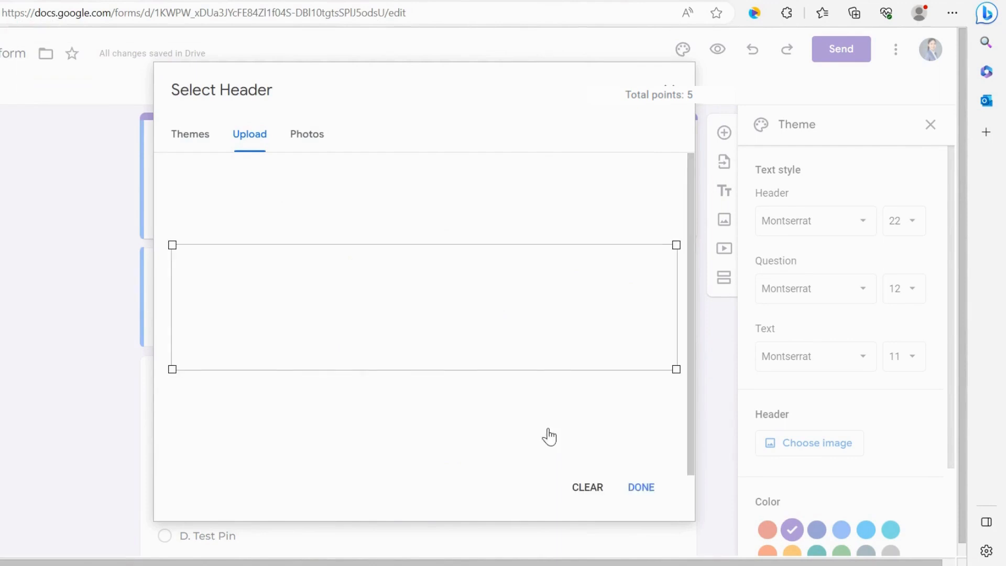
left_click_drag(584, 296, 576, 385)
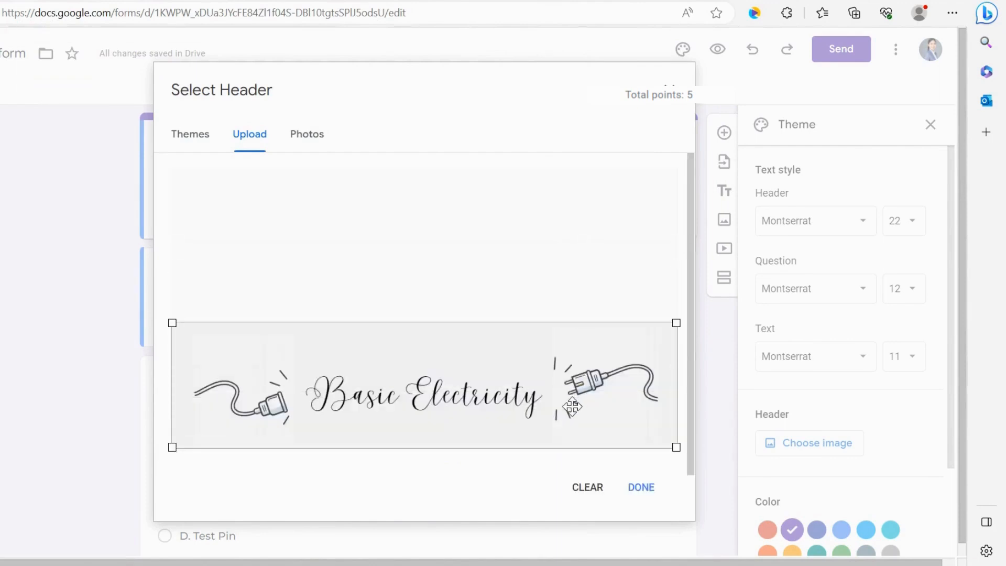
left_click(634, 487)
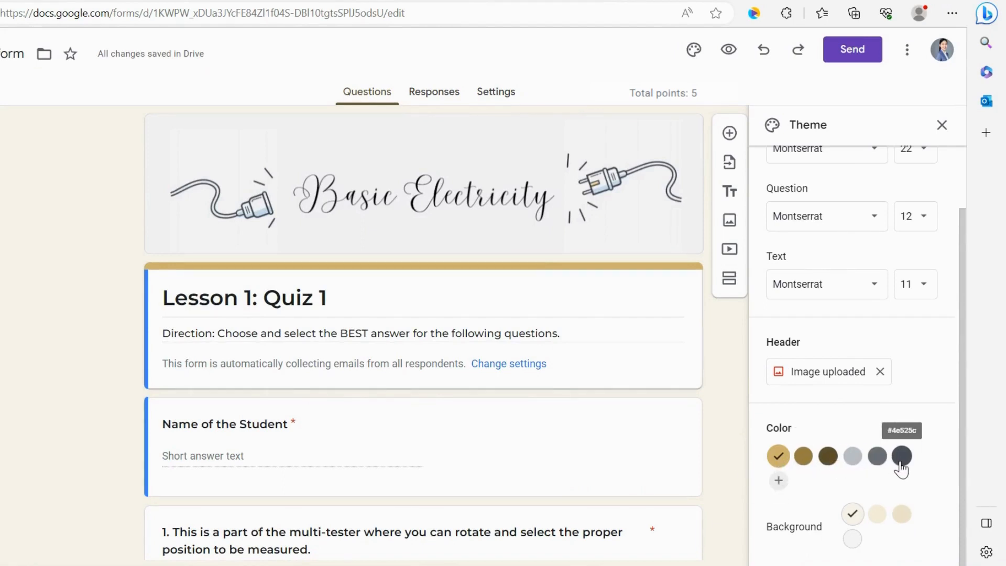
left_click(779, 483)
mouse_move(788, 486)
left_mouse_down()
mouse_move(878, 486)
mouse_move(786, 504)
left_mouse_up()
scroll(842, 512, "down", 1)
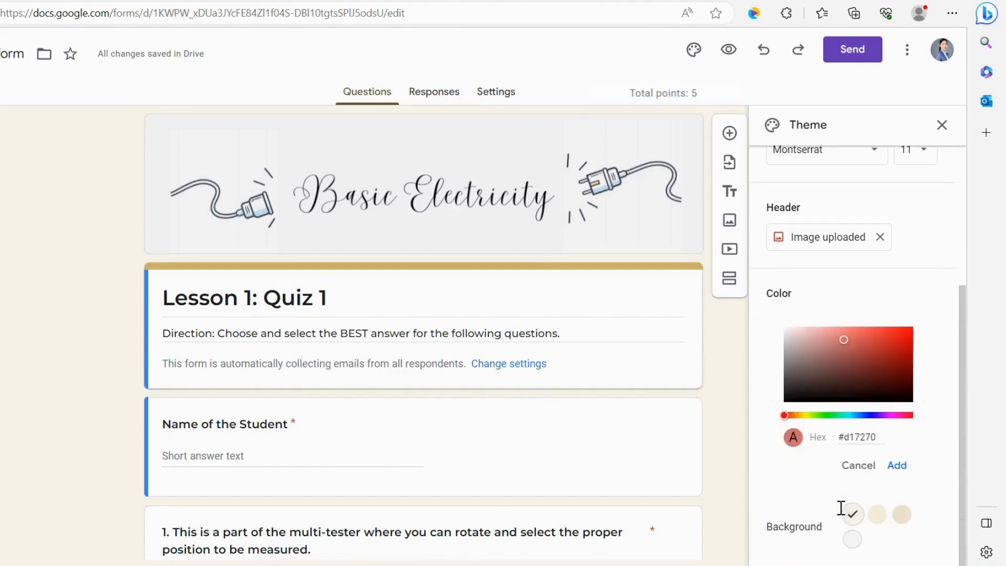
left_click(858, 465)
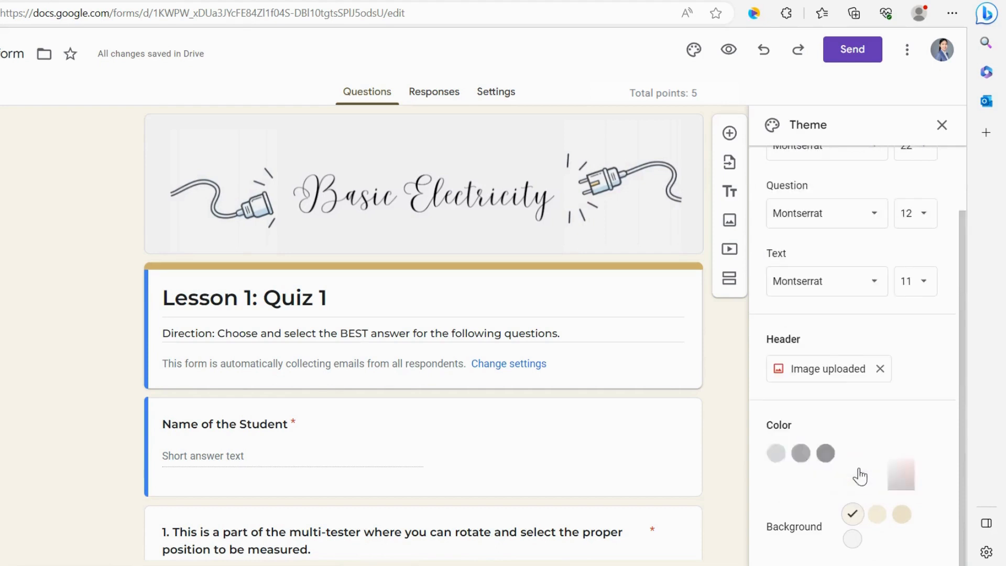
Step: Change the theme colour to the medium golden brown and the form background to its darkest tan shade
left_click(803, 459)
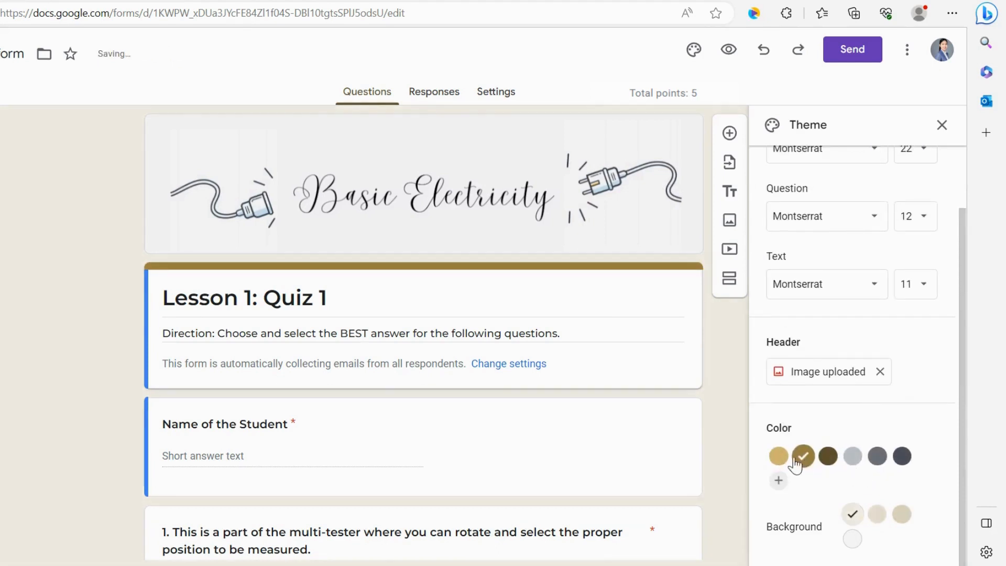
left_click(902, 515)
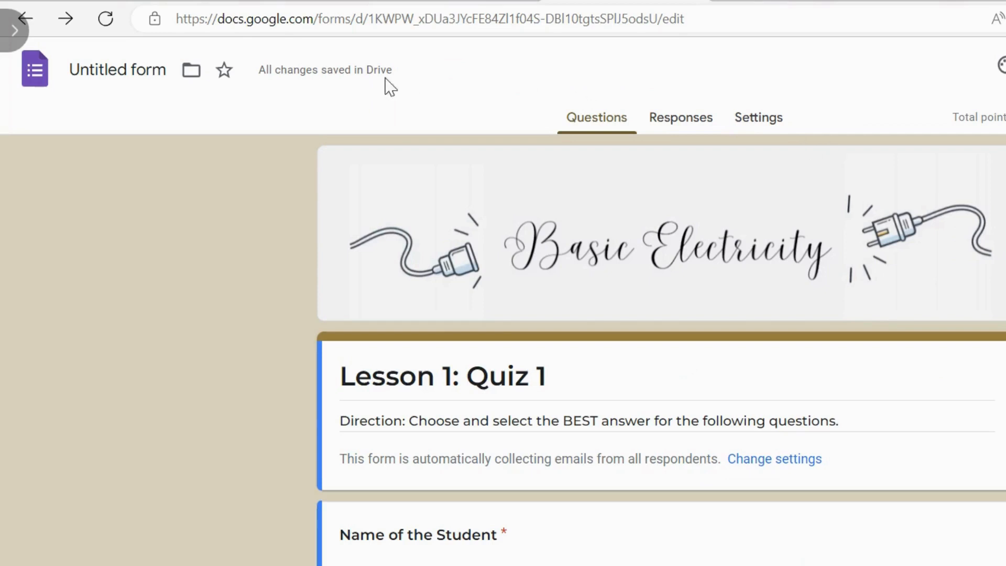
mouse_move(333, 70)
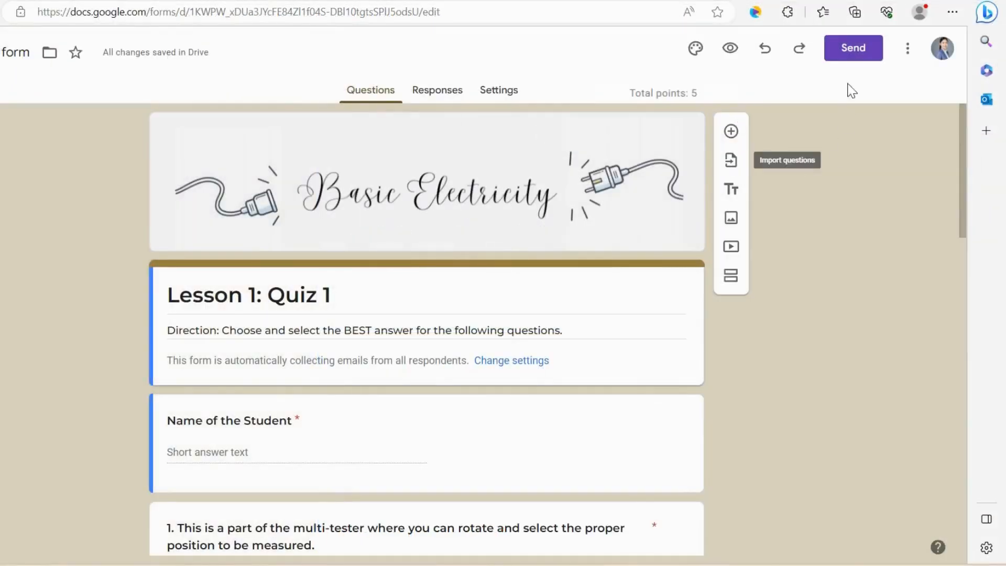
Step: Open the form's sending options, shorten its share link and copy the shortened URL
left_click(852, 48)
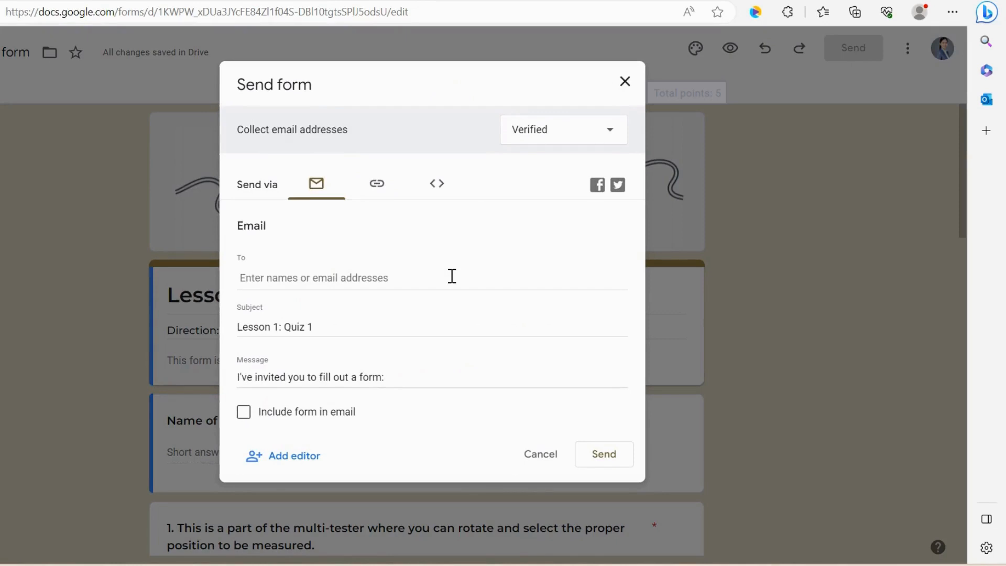
left_click(310, 410)
left_click(383, 195)
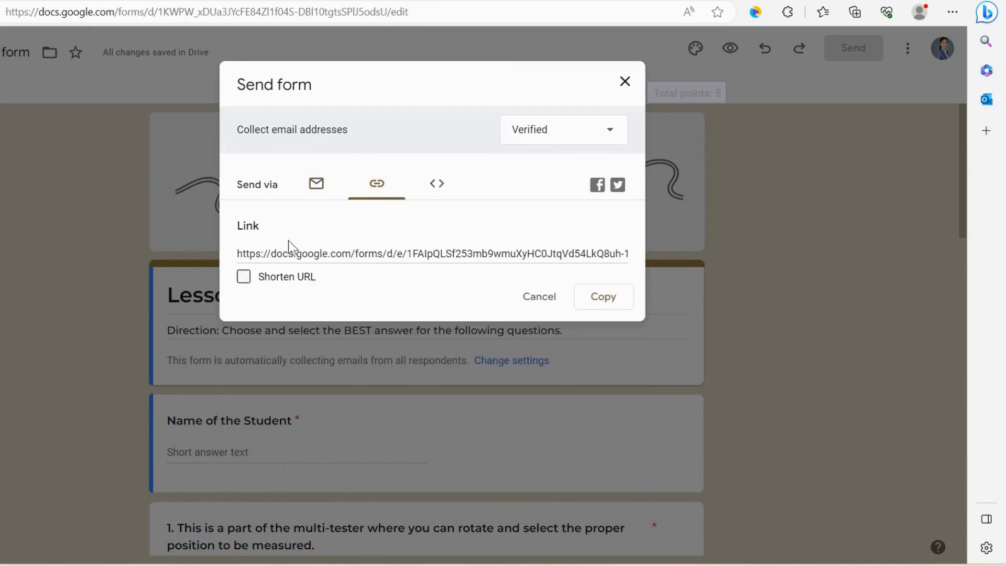
left_click(282, 283)
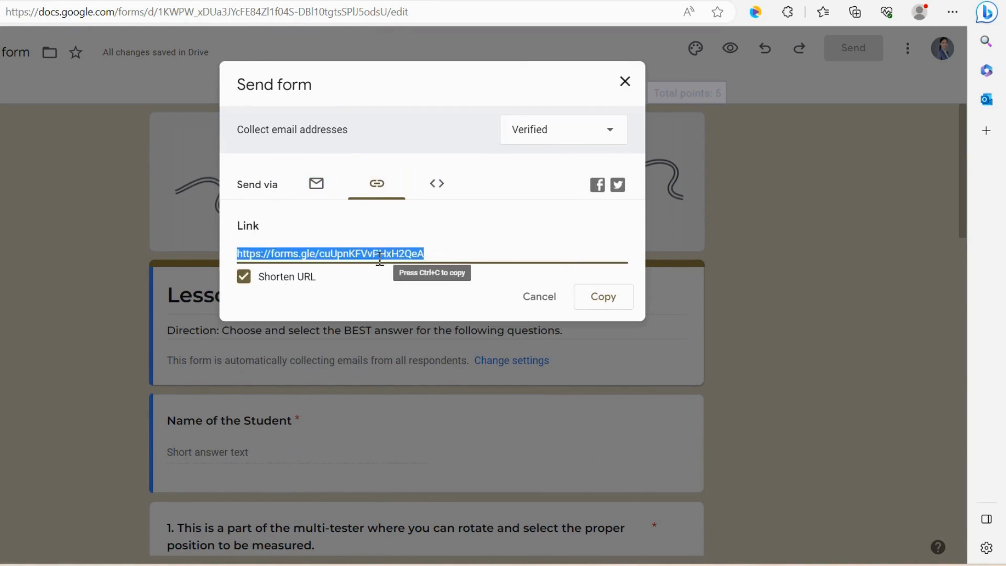
left_click(601, 304)
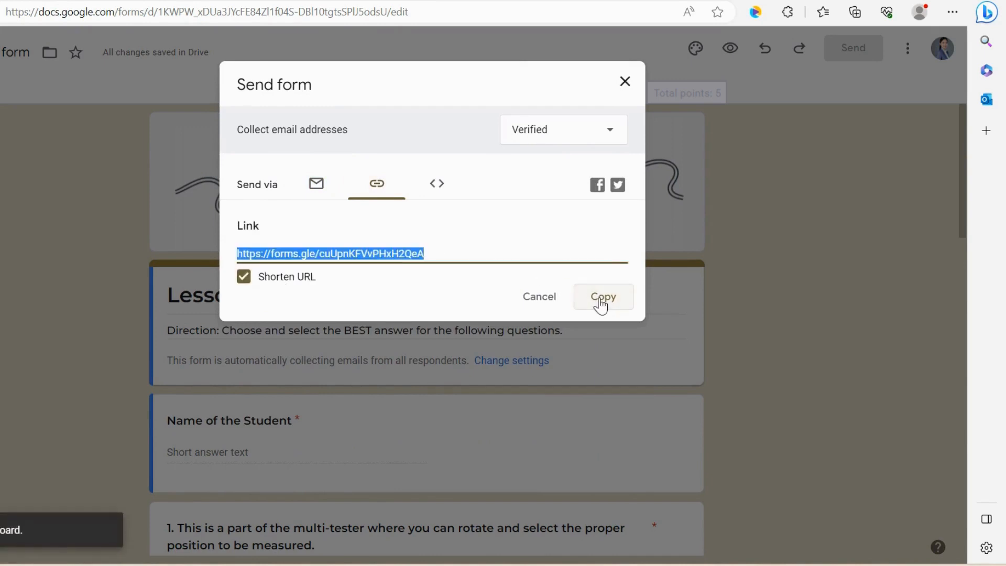